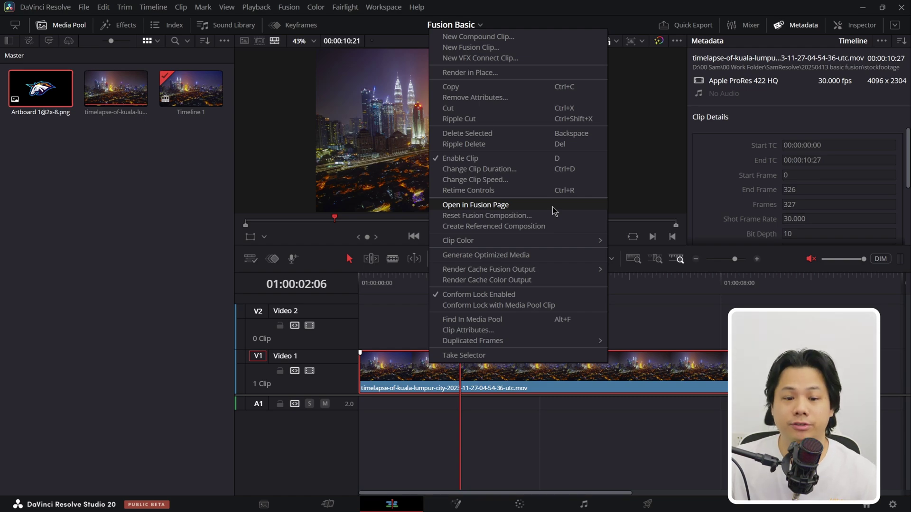
Open the Kuala Lumpur timelapse clip in the Fusion page with the playhead at about 01:00:03:13
{"action": "left_click", "coordinate": [554, 208]}
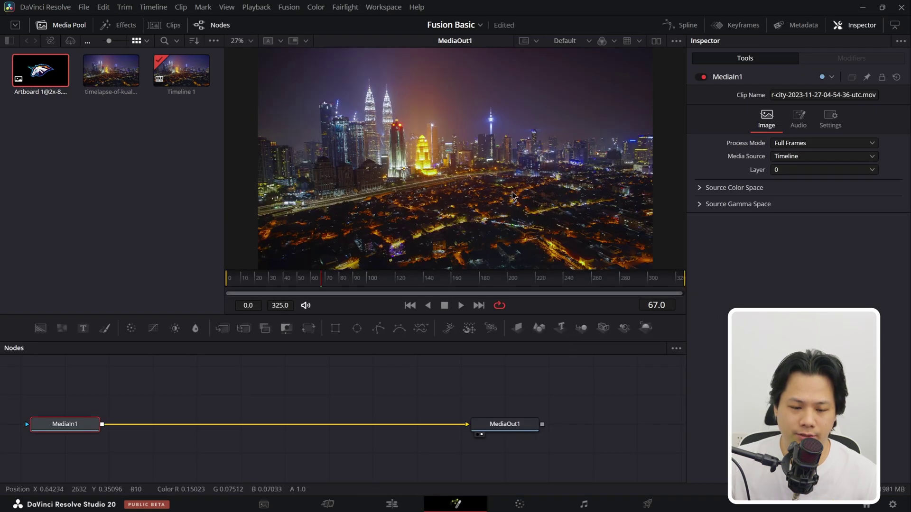
{"action": "left_click", "coordinate": [390, 505]}
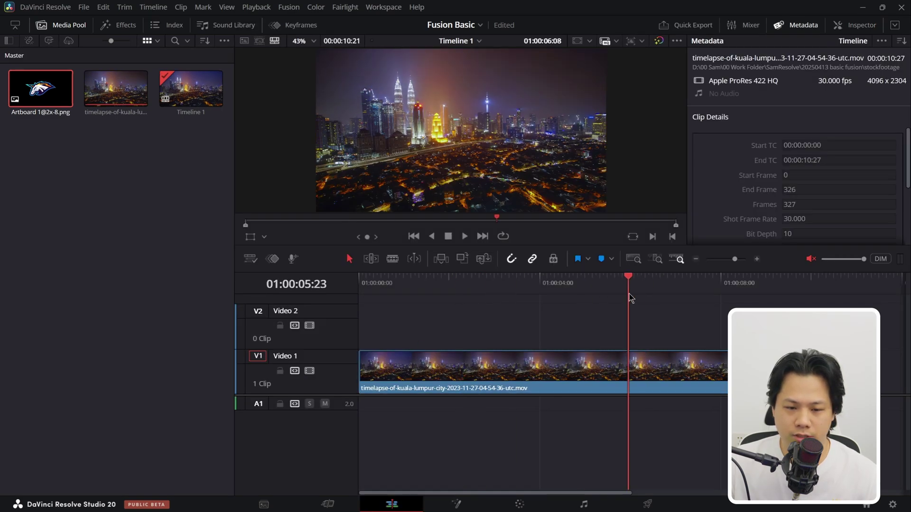
{"action": "left_click_drag", "start_coordinate": [630, 298], "coordinate": [521, 289]}
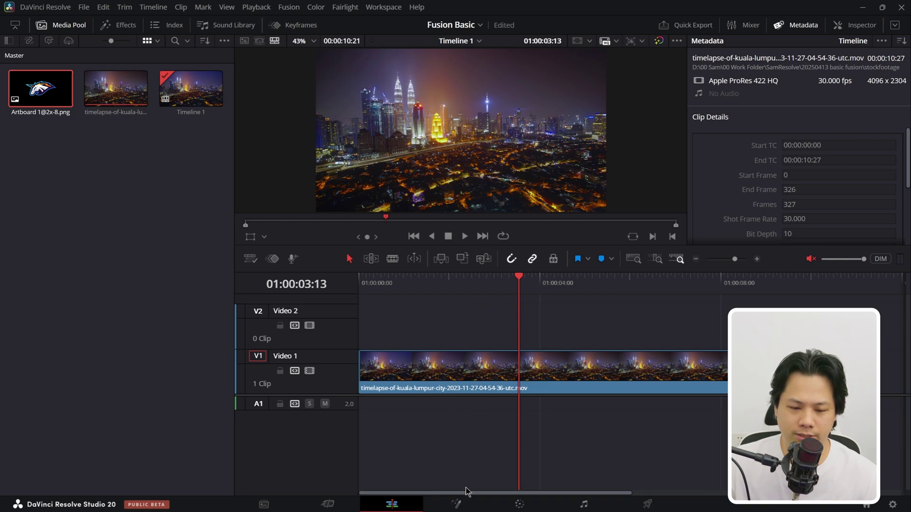
{"action": "left_click", "coordinate": [457, 505]}
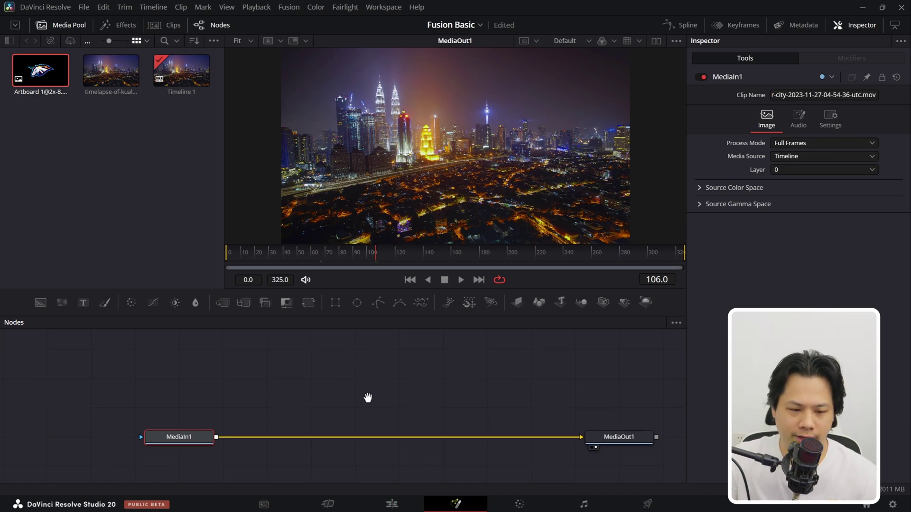
Move the MediaIn1 and MediaOut1 nodes closer together in the node graph
{"action": "left_click_drag", "start_coordinate": [368, 397], "coordinate": [347, 389]}
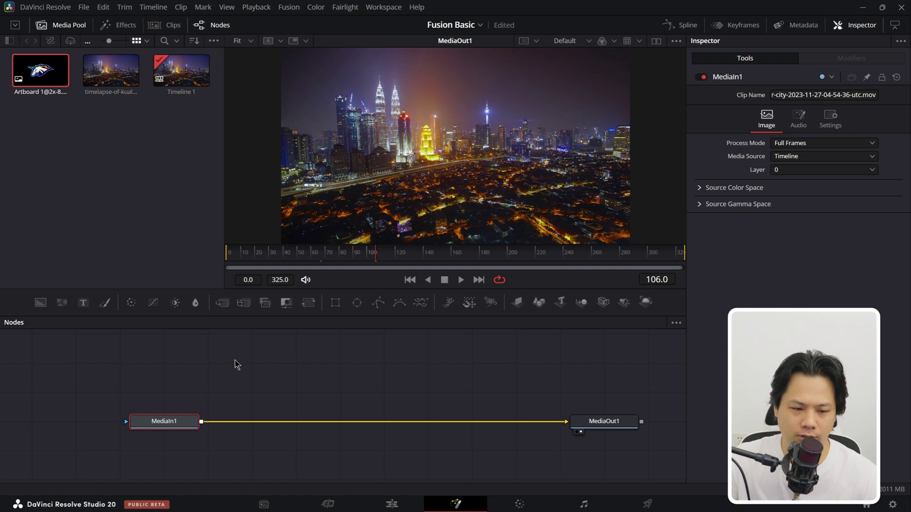
{"action": "left_click_drag", "start_coordinate": [179, 420], "coordinate": [228, 424]}
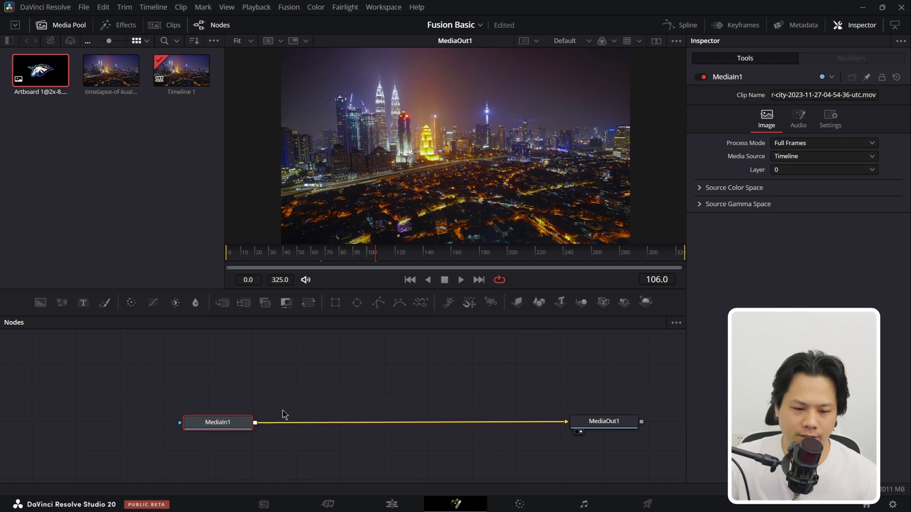
{"action": "left_click_drag", "start_coordinate": [626, 422], "coordinate": [603, 421]}
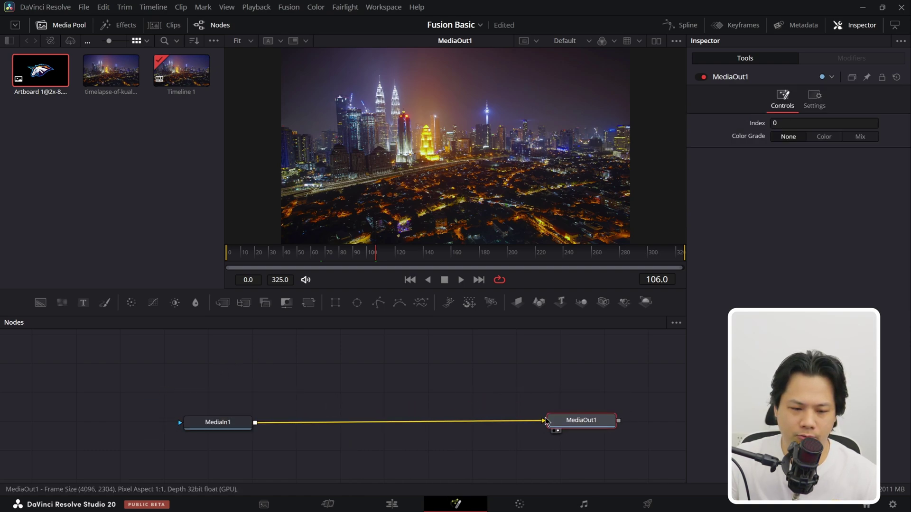
Show dual viewers, load MediaIn1 into the first viewer and scrub the composition to frame 23
{"action": "left_click", "coordinate": [232, 423]}
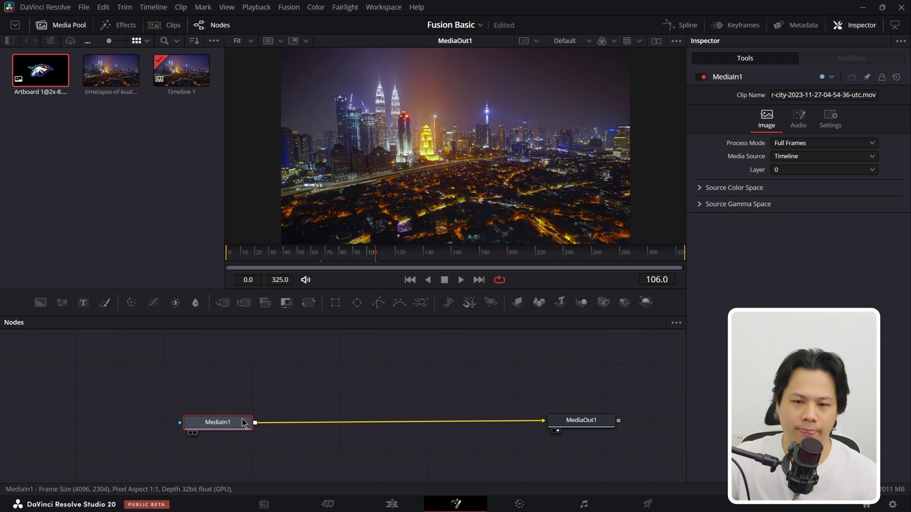
{"action": "left_click", "coordinate": [656, 43]}
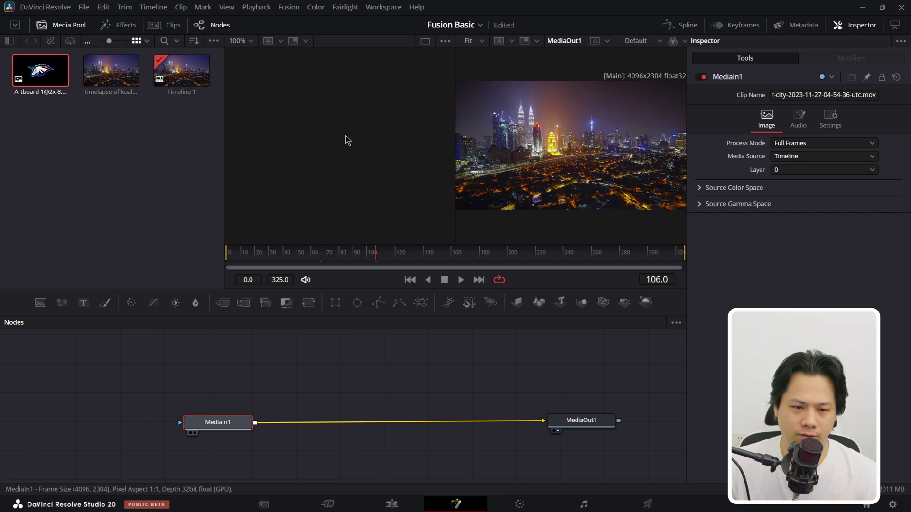
{"action": "key", "text": "1"}
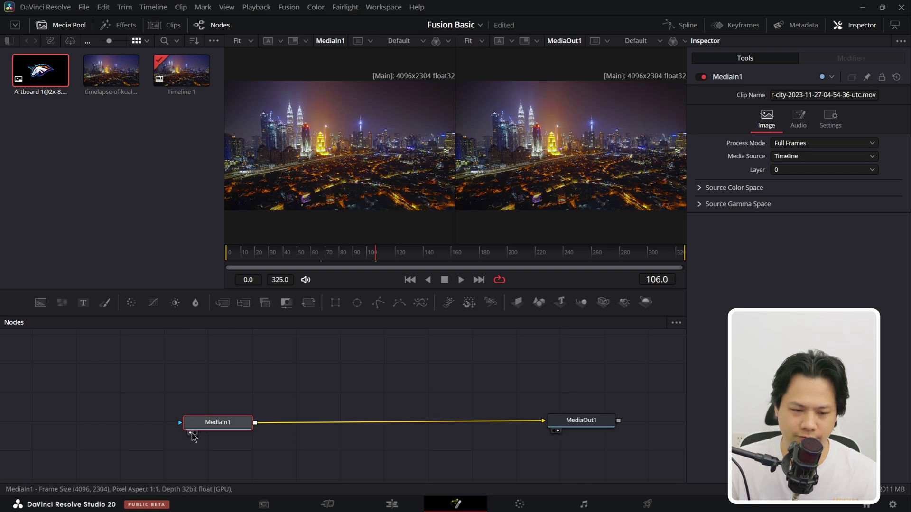
{"action": "left_click_drag", "start_coordinate": [330, 264], "coordinate": [246, 269]}
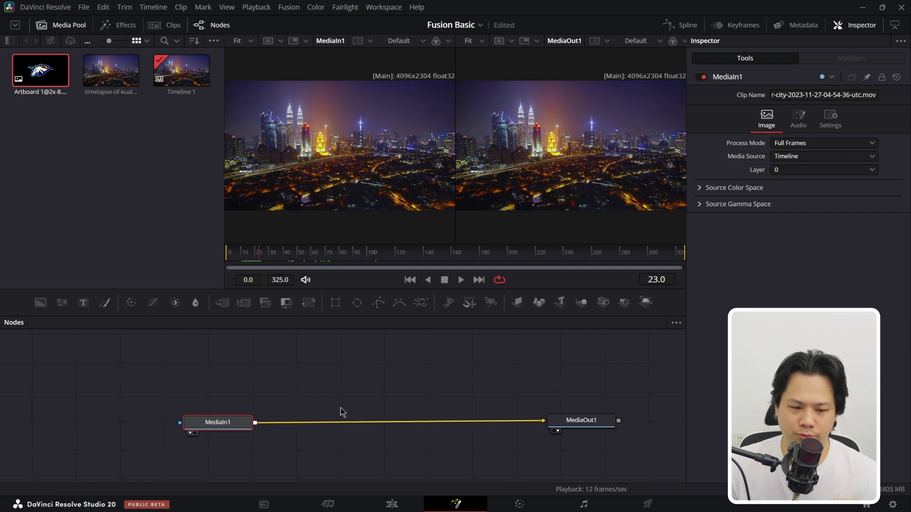
Spread the MediaIn1 and MediaOut1 nodes farther apart in one row of the node graph
{"action": "left_click_drag", "start_coordinate": [233, 428], "coordinate": [230, 424]}
{"action": "left_click_drag", "start_coordinate": [567, 417], "coordinate": [569, 415]}
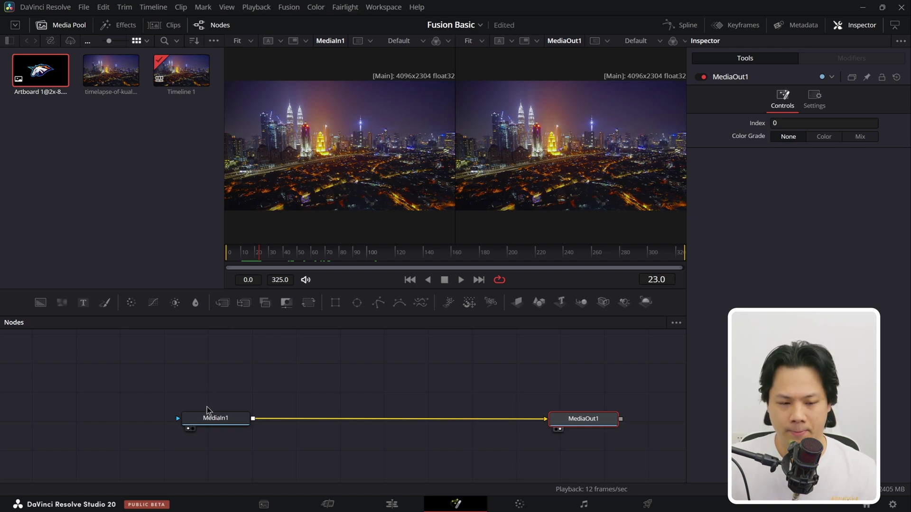
{"action": "mouse_move", "coordinate": [207, 411]}
{"action": "left_mouse_down"}
{"action": "mouse_move", "coordinate": [256, 392]}
{"action": "mouse_move", "coordinate": [175, 402]}
{"action": "mouse_move", "coordinate": [205, 421]}
{"action": "mouse_move", "coordinate": [210, 412]}
{"action": "mouse_move", "coordinate": [202, 417]}
{"action": "left_mouse_up"}
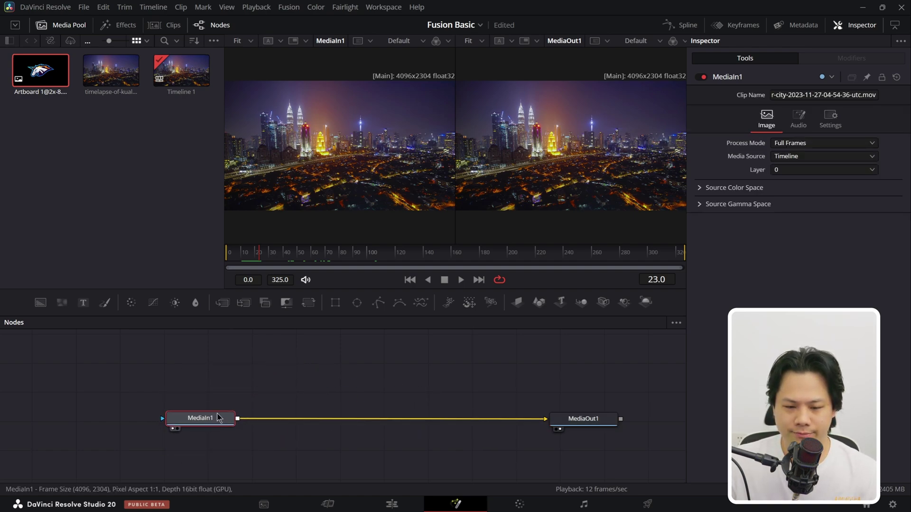
{"action": "left_click_drag", "start_coordinate": [589, 418], "coordinate": [601, 417]}
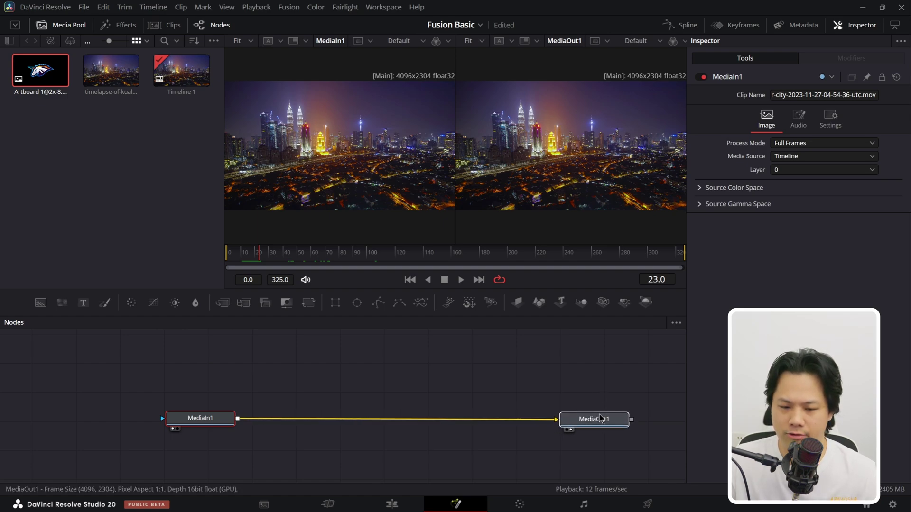
{"action": "left_click_drag", "start_coordinate": [215, 421], "coordinate": [216, 423]}
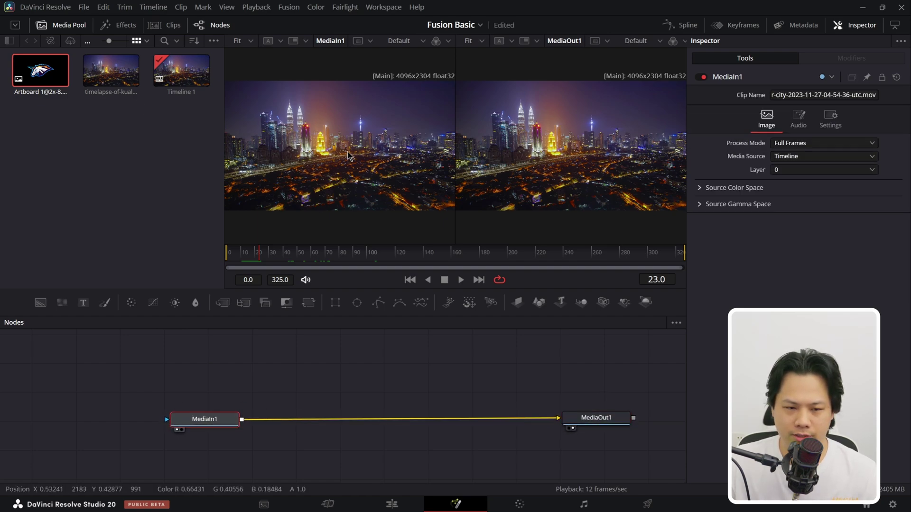
{"action": "left_click_drag", "start_coordinate": [612, 419], "coordinate": [620, 418]}
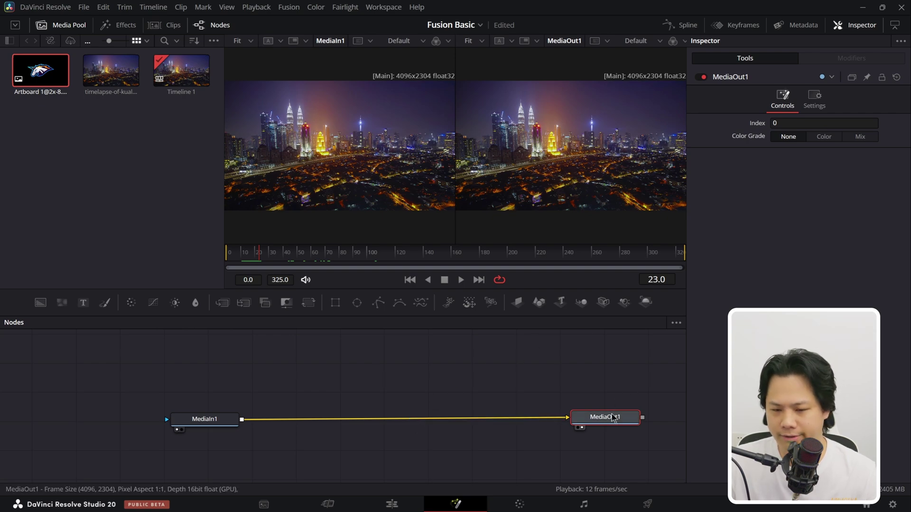
{"action": "left_click_drag", "start_coordinate": [590, 415], "coordinate": [601, 416]}
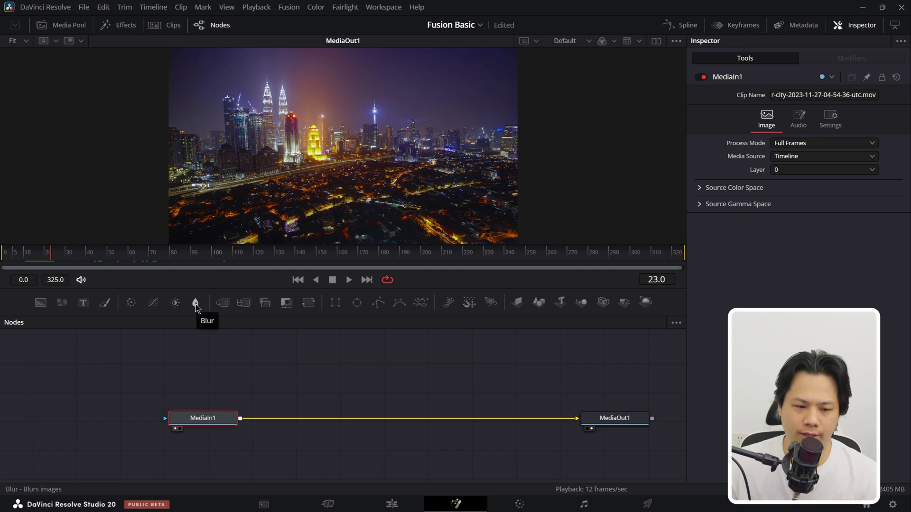
Add an unconnected Blur node above the line between MediaIn1 and MediaOut1
{"action": "left_click_drag", "start_coordinate": [196, 307], "coordinate": [224, 313]}
{"action": "left_click_drag", "start_coordinate": [318, 350], "coordinate": [407, 388]}
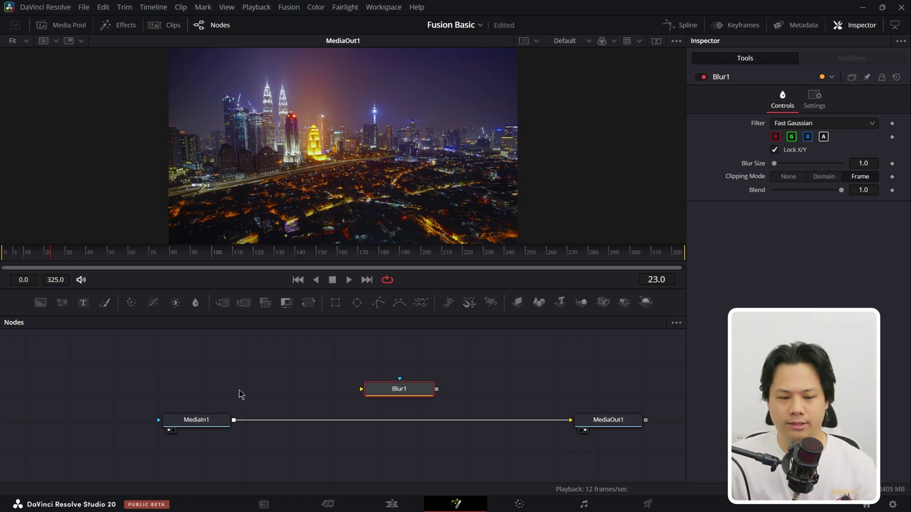
{"action": "left_click", "coordinate": [208, 419]}
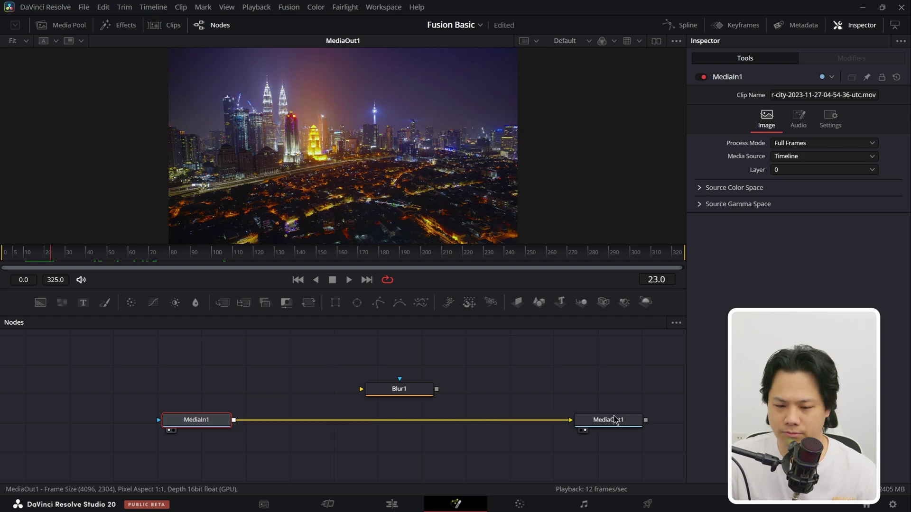
Insert the Blur1 node into the connection between MediaIn1 and MediaOut1 and align the three nodes in a row
{"action": "left_click_drag", "start_coordinate": [203, 418], "coordinate": [221, 421]}
{"action": "left_click_drag", "start_coordinate": [615, 425], "coordinate": [622, 429]}
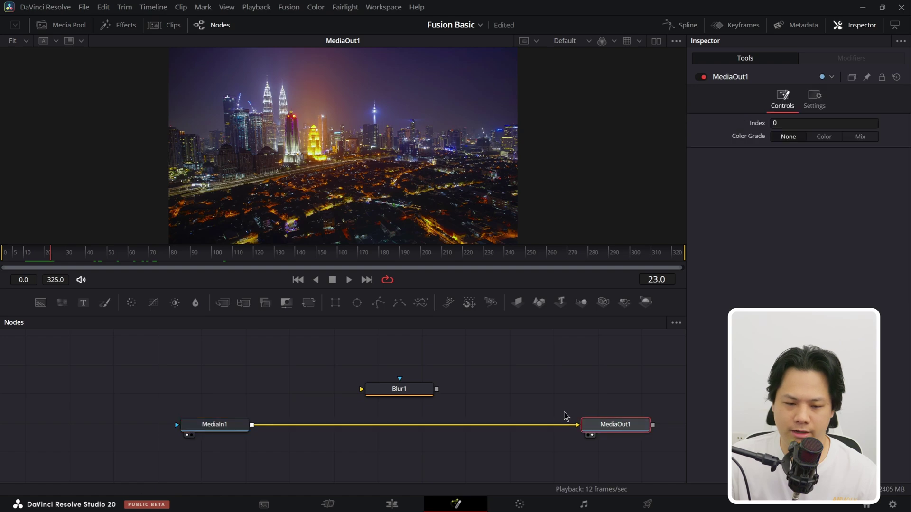
{"action": "left_click_drag", "start_coordinate": [225, 424], "coordinate": [223, 419]}
{"action": "left_click_drag", "start_coordinate": [387, 394], "coordinate": [392, 424]}
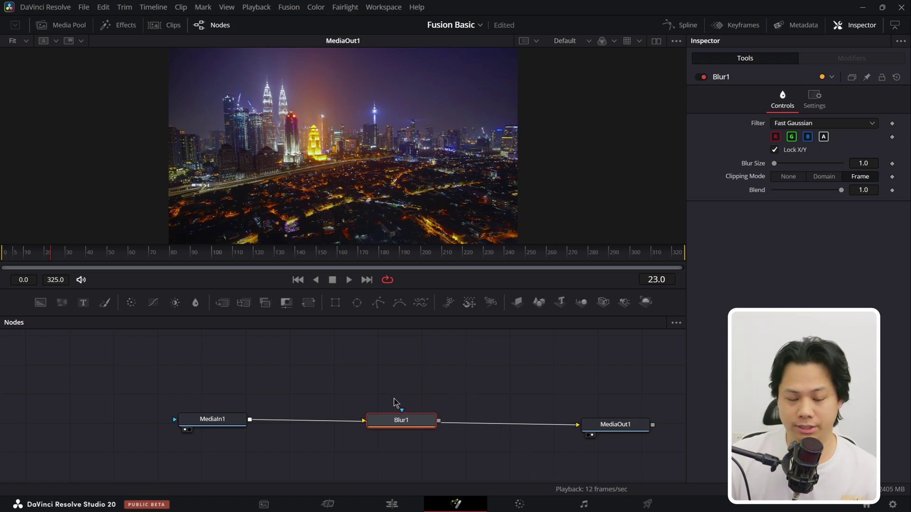
{"action": "mouse_move", "coordinate": [404, 421]}
{"action": "left_mouse_down"}
{"action": "mouse_move", "coordinate": [399, 400]}
{"action": "mouse_move", "coordinate": [404, 455]}
{"action": "mouse_move", "coordinate": [434, 414]}
{"action": "mouse_move", "coordinate": [408, 373]}
{"action": "mouse_move", "coordinate": [395, 383]}
{"action": "mouse_move", "coordinate": [404, 379]}
{"action": "mouse_move", "coordinate": [403, 424]}
{"action": "mouse_move", "coordinate": [416, 424]}
{"action": "mouse_move", "coordinate": [401, 424]}
{"action": "mouse_move", "coordinate": [416, 425]}
{"action": "mouse_move", "coordinate": [405, 425]}
{"action": "left_mouse_up"}
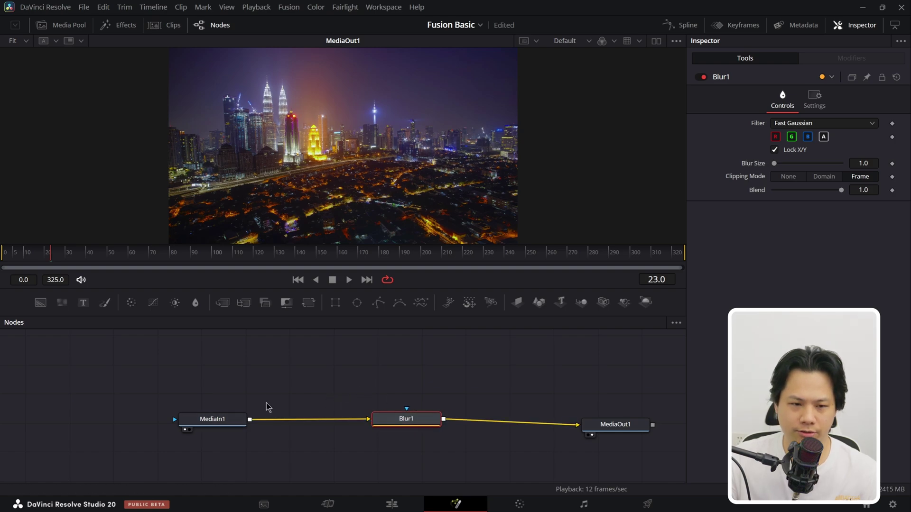
{"action": "mouse_move", "coordinate": [383, 421]}
{"action": "left_mouse_down"}
{"action": "mouse_move", "coordinate": [375, 431]}
{"action": "mouse_move", "coordinate": [362, 403]}
{"action": "mouse_move", "coordinate": [345, 441]}
{"action": "mouse_move", "coordinate": [404, 418]}
{"action": "mouse_move", "coordinate": [378, 432]}
{"action": "mouse_move", "coordinate": [385, 417]}
{"action": "mouse_move", "coordinate": [384, 432]}
{"action": "left_mouse_up"}
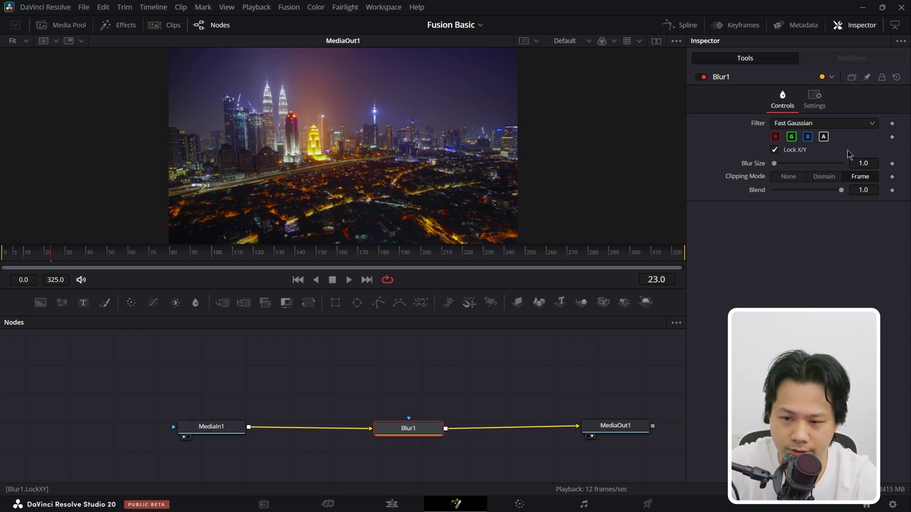
Set Blur1's blur size to about 13.4 and move the node above the MediaIn1 and MediaOut1 row
{"action": "mouse_move", "coordinate": [774, 166]}
{"action": "left_mouse_down"}
{"action": "mouse_move", "coordinate": [791, 165]}
{"action": "mouse_move", "coordinate": [782, 167]}
{"action": "left_mouse_up"}
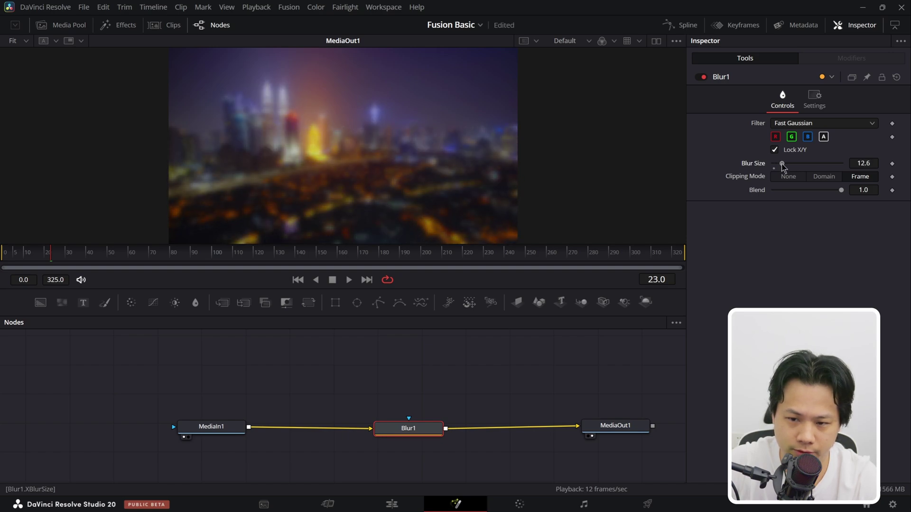
{"action": "left_click_drag", "start_coordinate": [408, 429], "coordinate": [399, 388]}
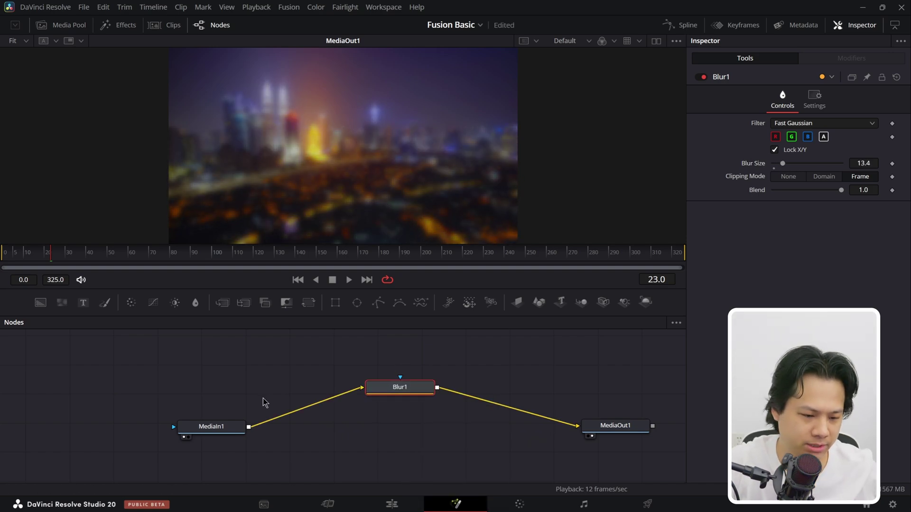
{"action": "mouse_move", "coordinate": [217, 428]}
{"action": "left_mouse_down"}
{"action": "mouse_move", "coordinate": [236, 425]}
{"action": "mouse_move", "coordinate": [221, 426]}
{"action": "left_mouse_up"}
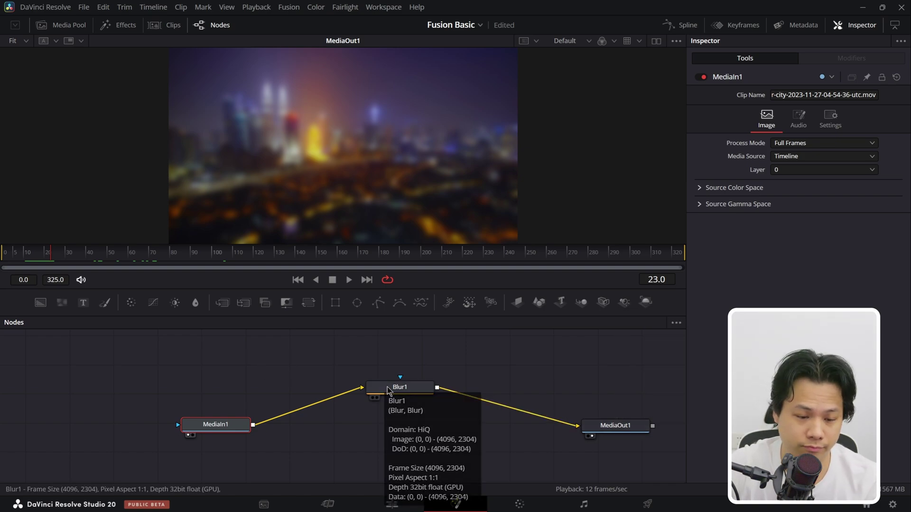
Extract Blur1 from the node chain so MediaIn1 feeds MediaOut1 directly, and set its blur size to about 37.8
{"action": "left_click_drag", "start_coordinate": [388, 392], "coordinate": [418, 379]}
{"action": "left_click", "coordinate": [384, 408]}
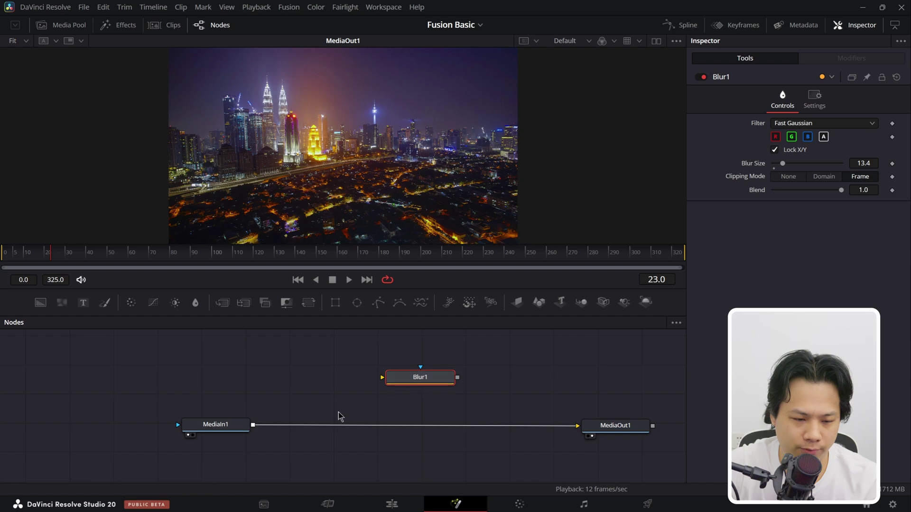
{"action": "left_click_drag", "start_coordinate": [242, 430], "coordinate": [234, 432]}
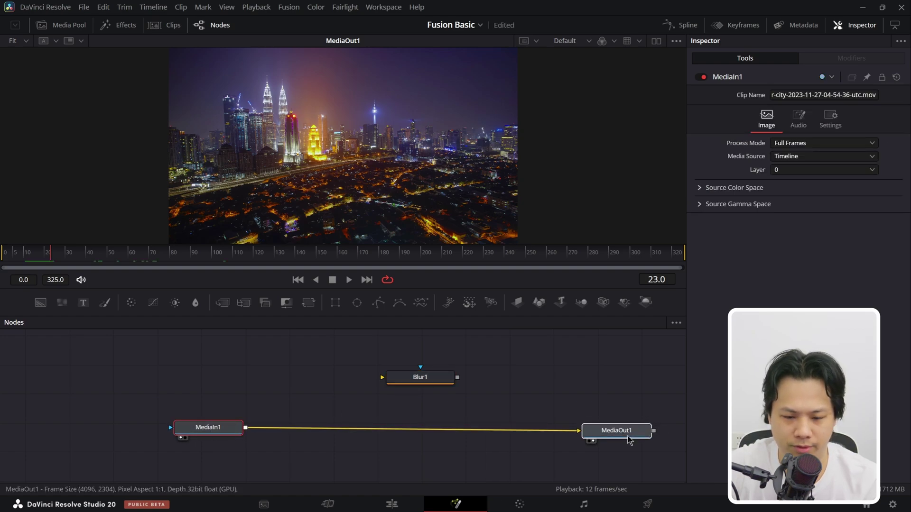
{"action": "left_click_drag", "start_coordinate": [631, 426], "coordinate": [635, 425]}
{"action": "left_click", "coordinate": [441, 377]}
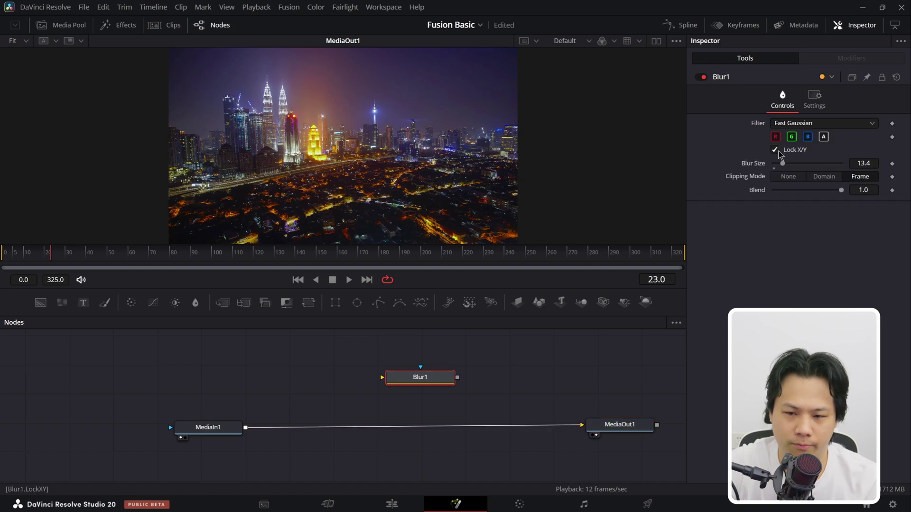
{"action": "left_click_drag", "start_coordinate": [783, 164], "coordinate": [799, 174]}
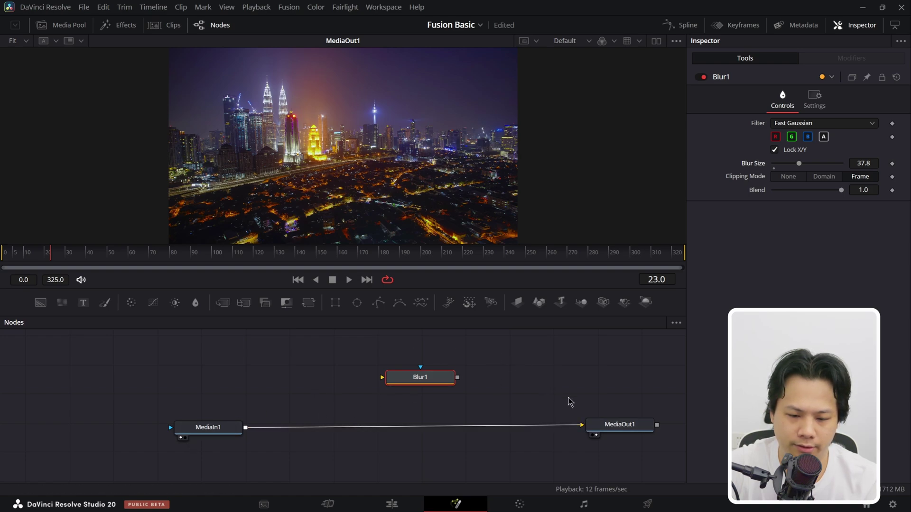
Rewire MediaIn1's output into Blur1 and Blur1's output into MediaOut1, placing Blur1 in line between them
{"action": "left_click_drag", "start_coordinate": [578, 425], "coordinate": [382, 378]}
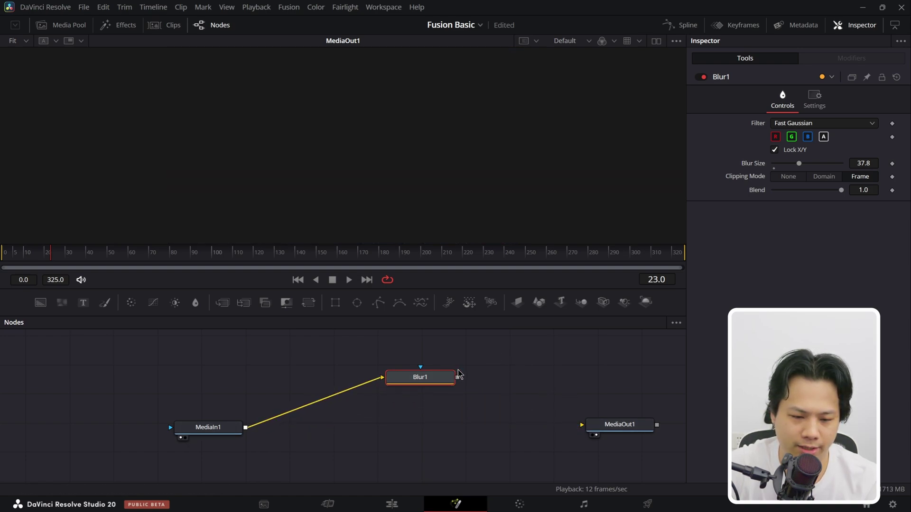
{"action": "left_click_drag", "start_coordinate": [458, 378], "coordinate": [582, 425]}
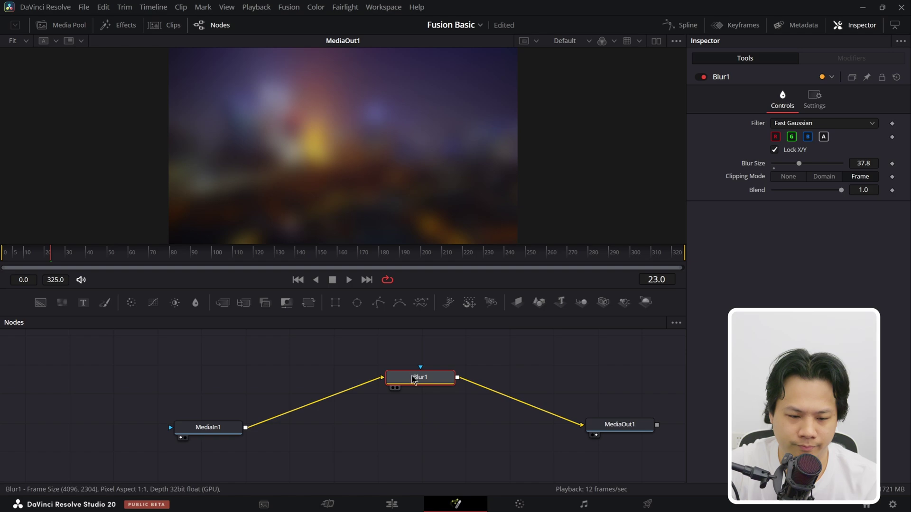
{"action": "left_click_drag", "start_coordinate": [412, 379], "coordinate": [411, 434]}
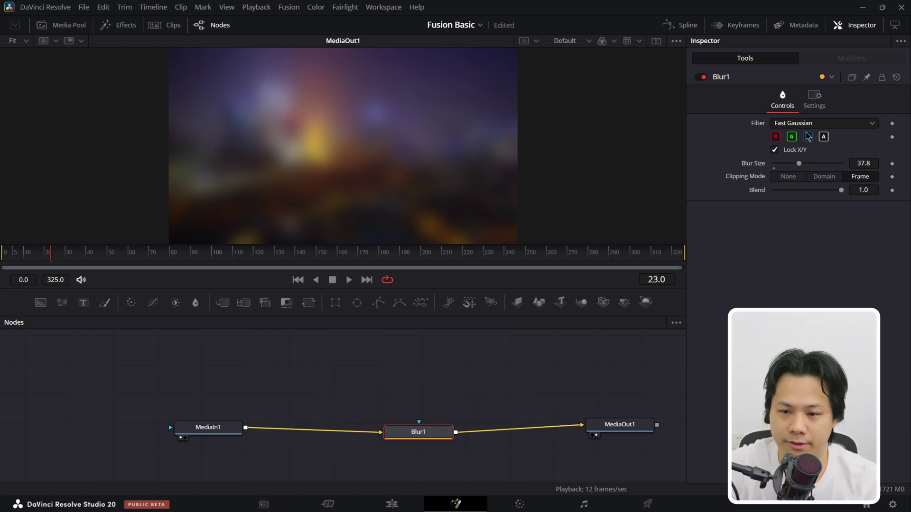
Reduce Blur1's blur size to about 2.3
{"action": "left_click_drag", "start_coordinate": [864, 163], "coordinate": [638, 152]}
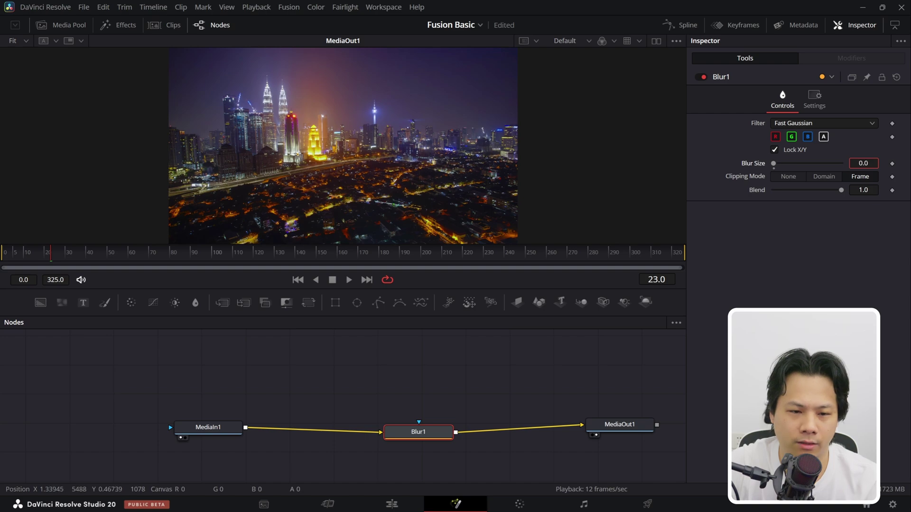
{"action": "left_click_drag", "start_coordinate": [863, 163], "coordinate": [869, 161]}
{"action": "left_click_drag", "start_coordinate": [776, 163], "coordinate": [775, 163]}
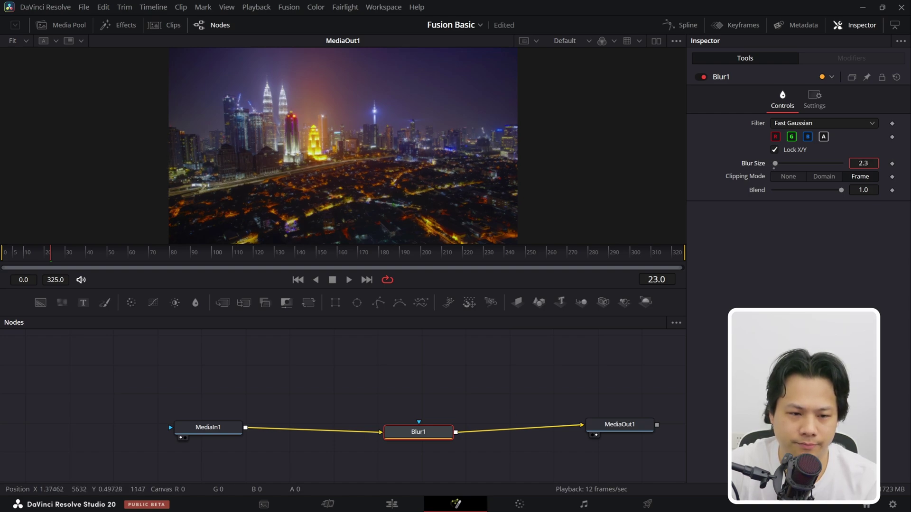
{"action": "left_click", "coordinate": [52, 24]}
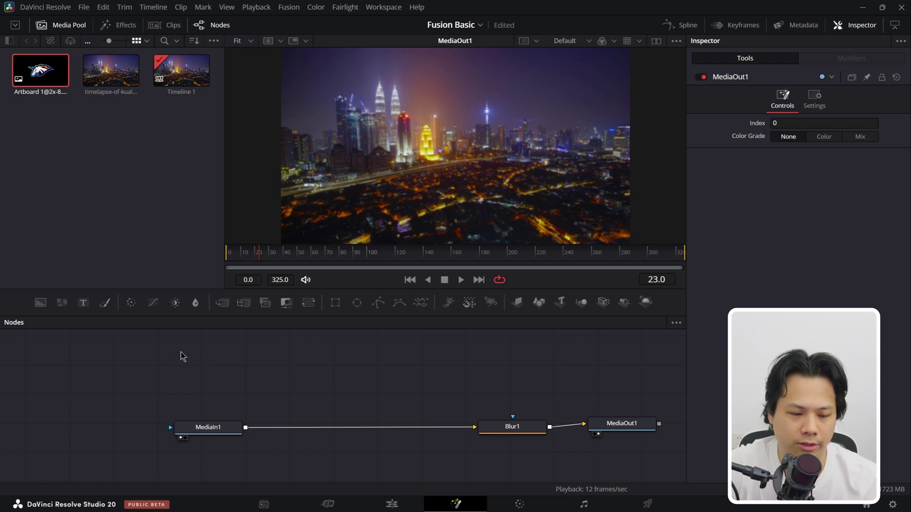
{"action": "left_click_drag", "start_coordinate": [40, 70], "coordinate": [348, 374]}
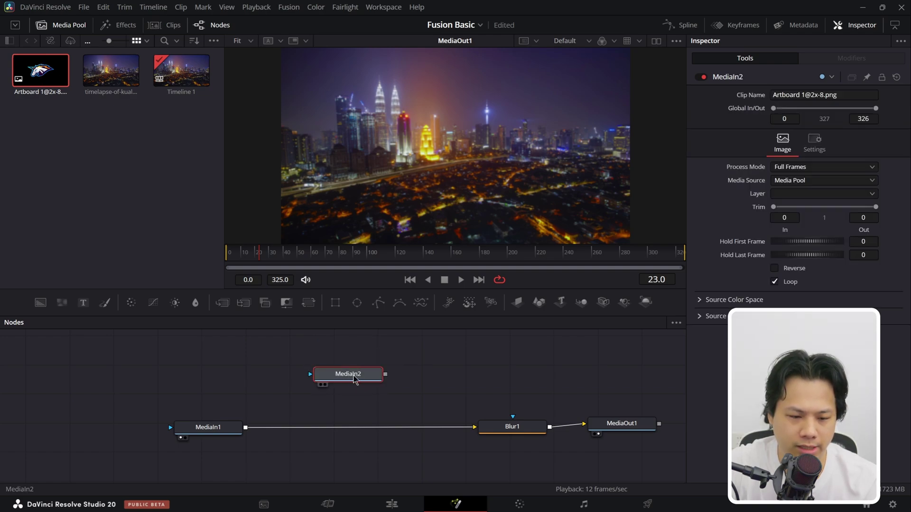
{"action": "left_click", "coordinate": [656, 43]}
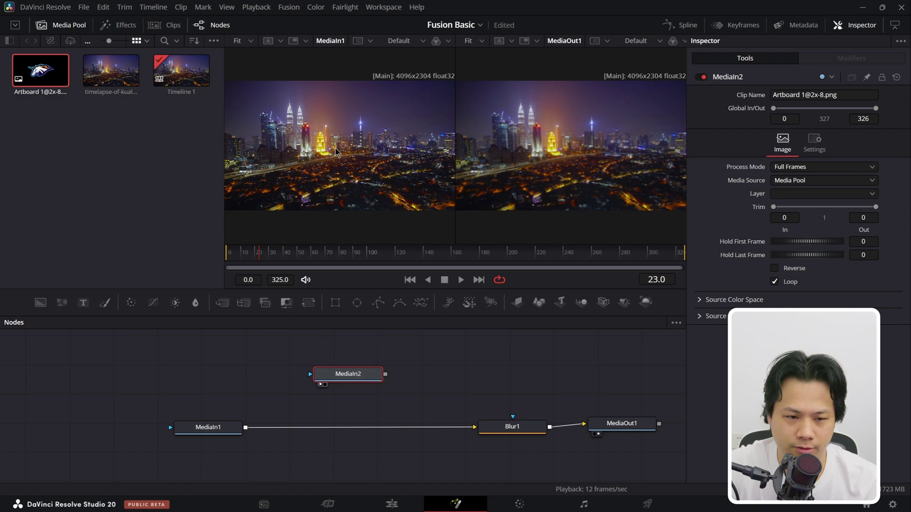
{"action": "key", "text": "1"}
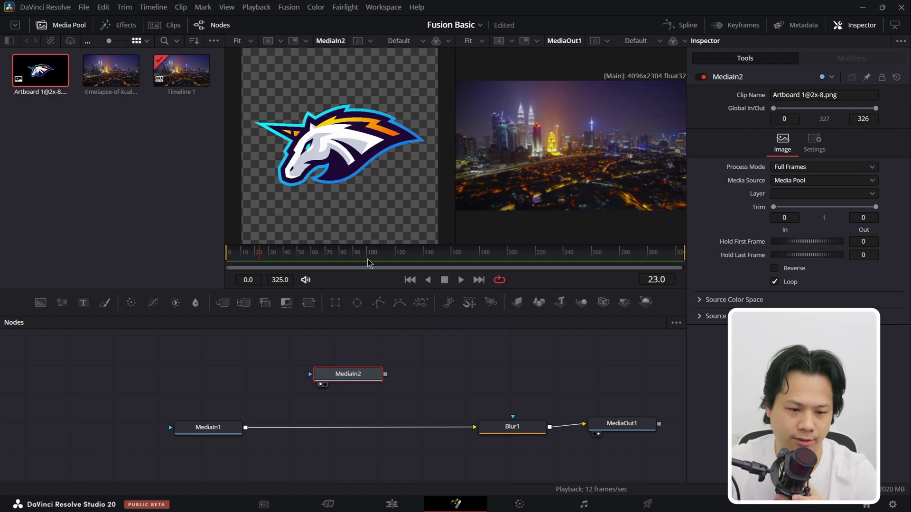
Add a Merge node and insert it on the connection between MediaIn1 and Blur1, below MediaIn2
{"action": "left_click_drag", "start_coordinate": [347, 381], "coordinate": [342, 386]}
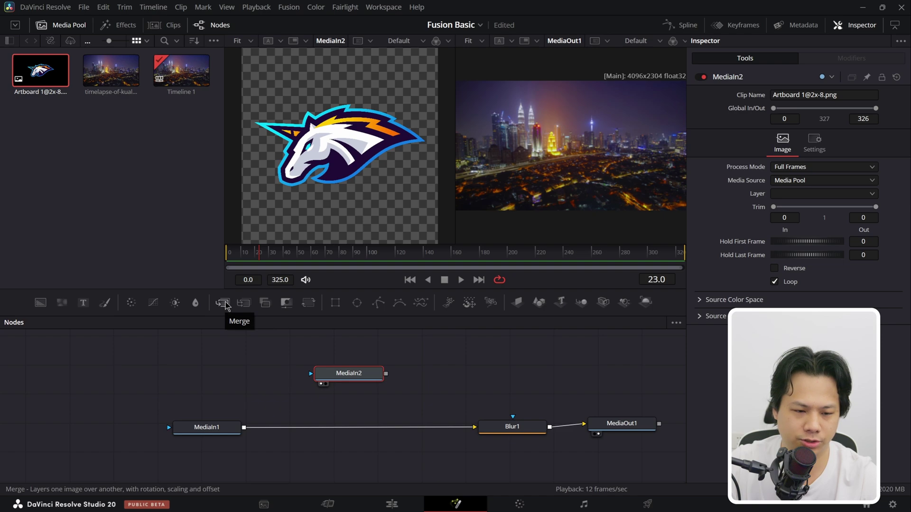
{"action": "left_click_drag", "start_coordinate": [225, 303], "coordinate": [255, 376]}
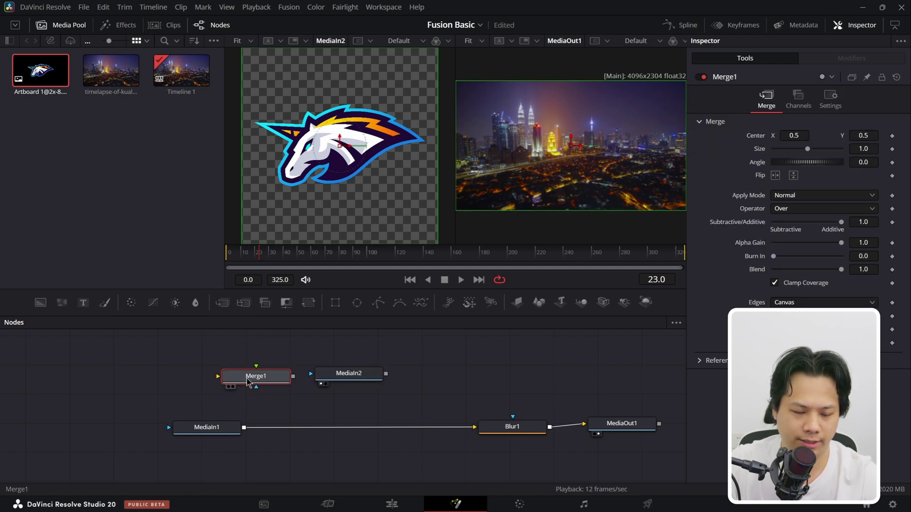
{"action": "left_click_drag", "start_coordinate": [337, 378], "coordinate": [346, 374]}
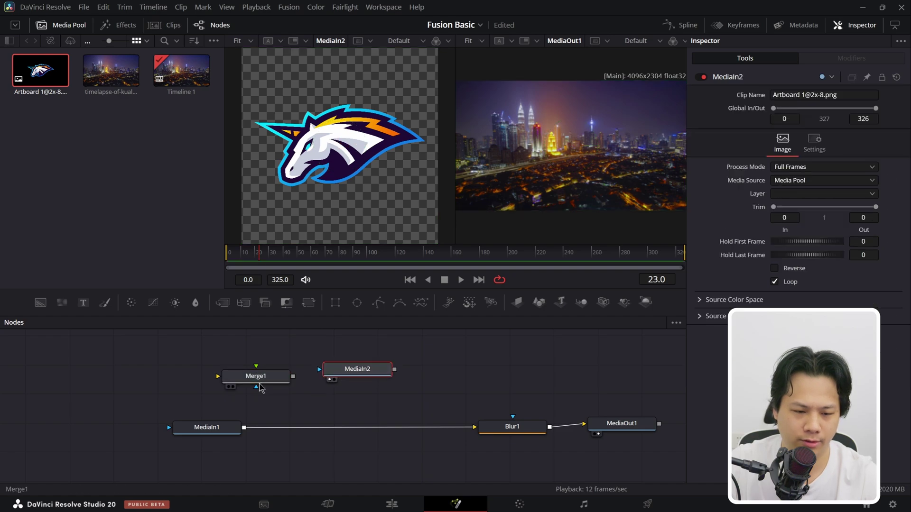
{"action": "left_click_drag", "start_coordinate": [251, 380], "coordinate": [323, 430]}
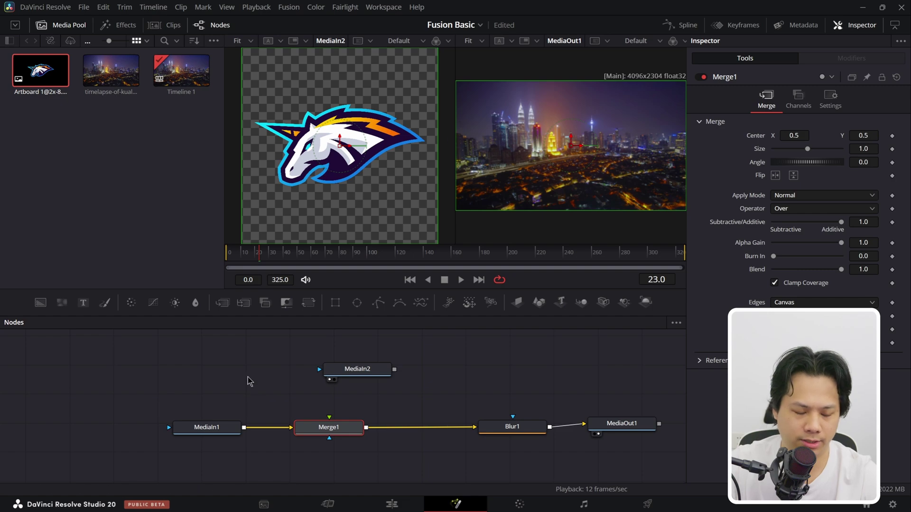
Line up MediaIn1, Merge1, Blur1 and MediaOut1 in a roughly straight row with more space between them
{"action": "left_click_drag", "start_coordinate": [204, 427], "coordinate": [195, 429]}
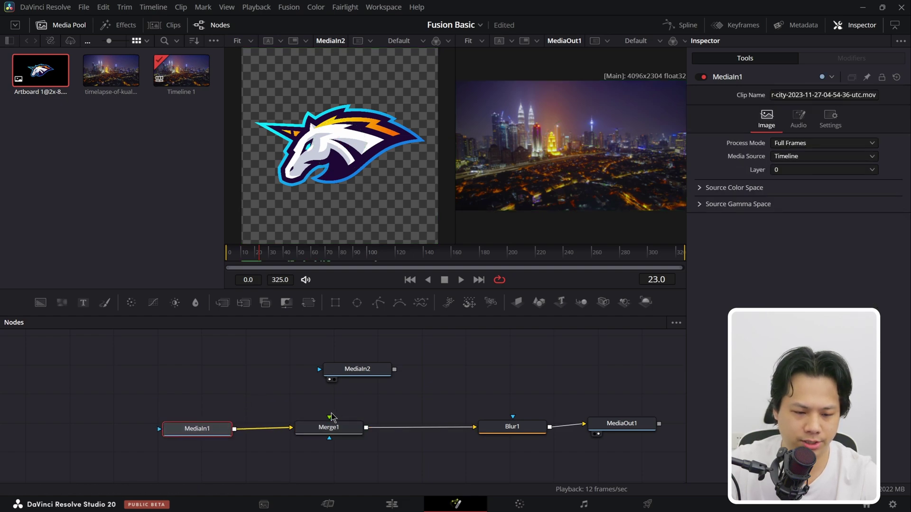
{"action": "mouse_move", "coordinate": [326, 429]}
{"action": "left_mouse_down"}
{"action": "mouse_move", "coordinate": [332, 421]}
{"action": "mouse_move", "coordinate": [328, 433]}
{"action": "left_mouse_up"}
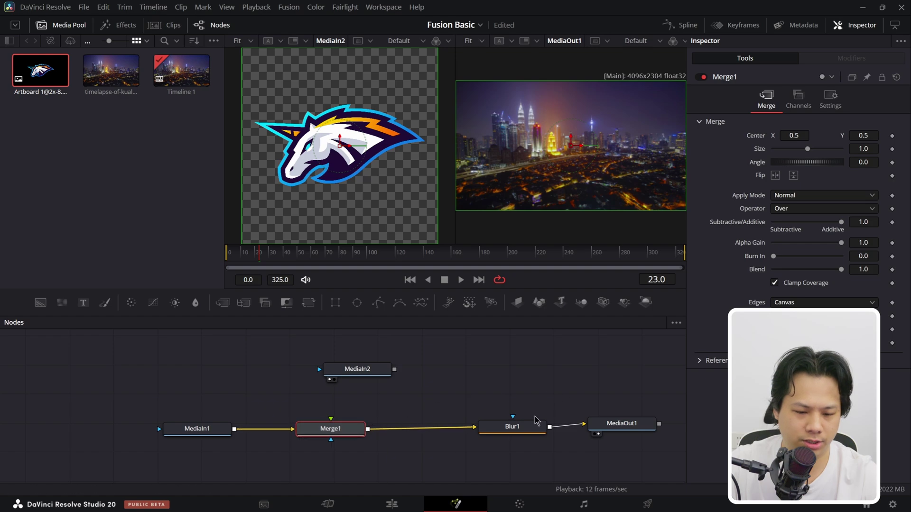
{"action": "mouse_move", "coordinate": [537, 420]}
{"action": "left_mouse_down"}
{"action": "mouse_move", "coordinate": [540, 400]}
{"action": "mouse_move", "coordinate": [531, 422]}
{"action": "left_mouse_up"}
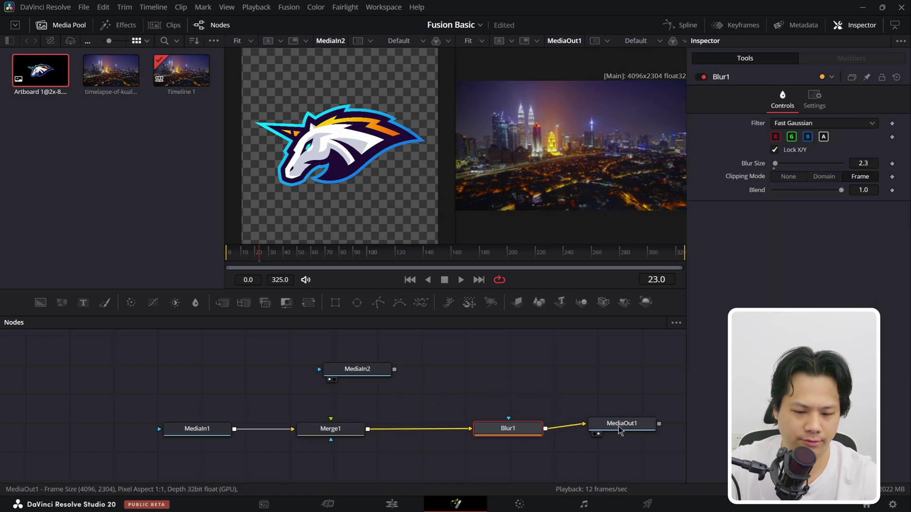
{"action": "left_click_drag", "start_coordinate": [618, 426], "coordinate": [626, 428]}
{"action": "left_click_drag", "start_coordinate": [505, 427], "coordinate": [501, 425]}
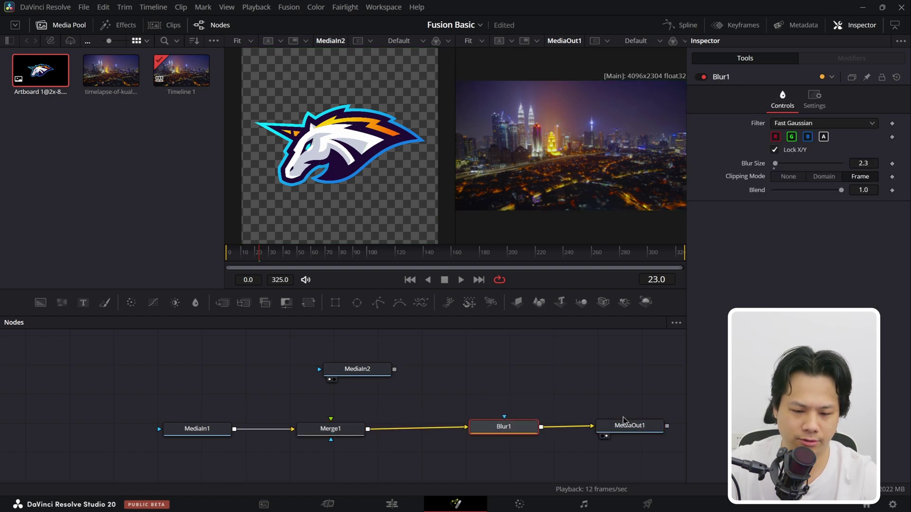
{"action": "left_click_drag", "start_coordinate": [624, 420], "coordinate": [633, 426]}
{"action": "left_click_drag", "start_coordinate": [504, 426], "coordinate": [502, 428]}
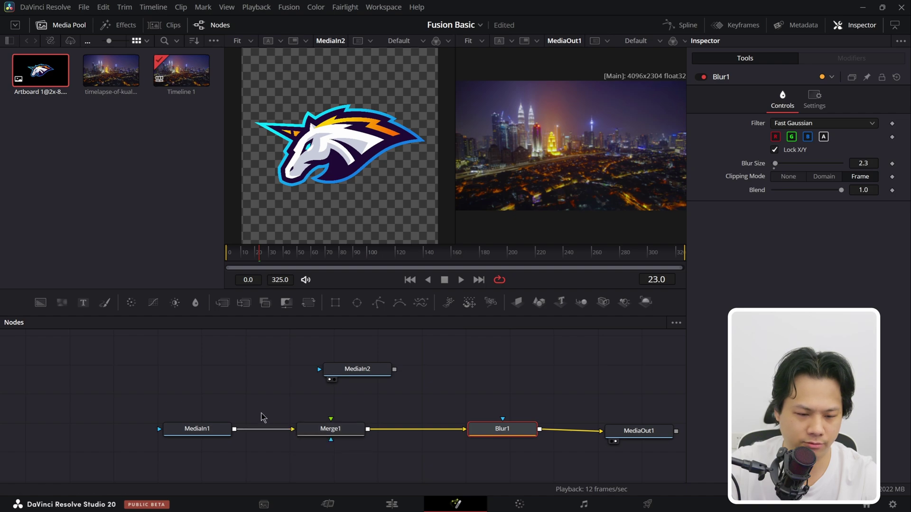
Place MediaIn2 above Merge1 and connect its output to Merge1's foreground input
{"action": "left_click_drag", "start_coordinate": [365, 372], "coordinate": [323, 364]}
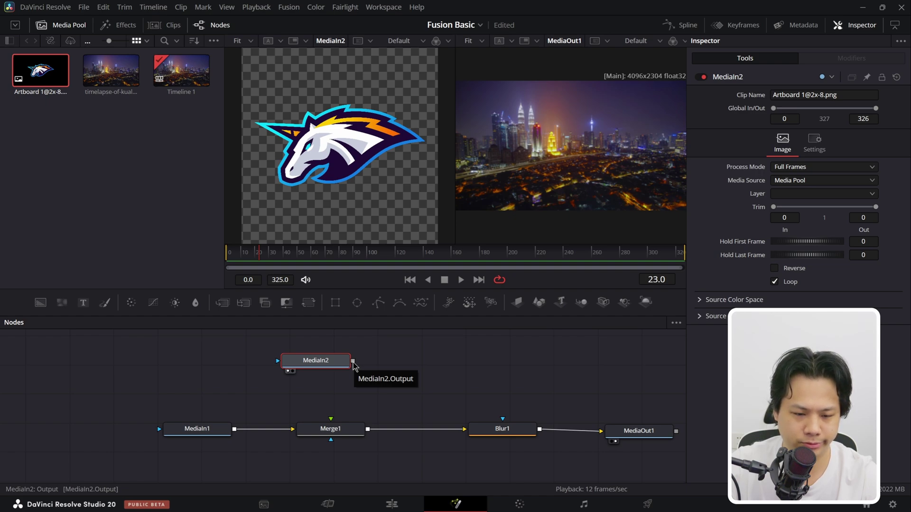
{"action": "left_click_drag", "start_coordinate": [353, 362], "coordinate": [331, 419]}
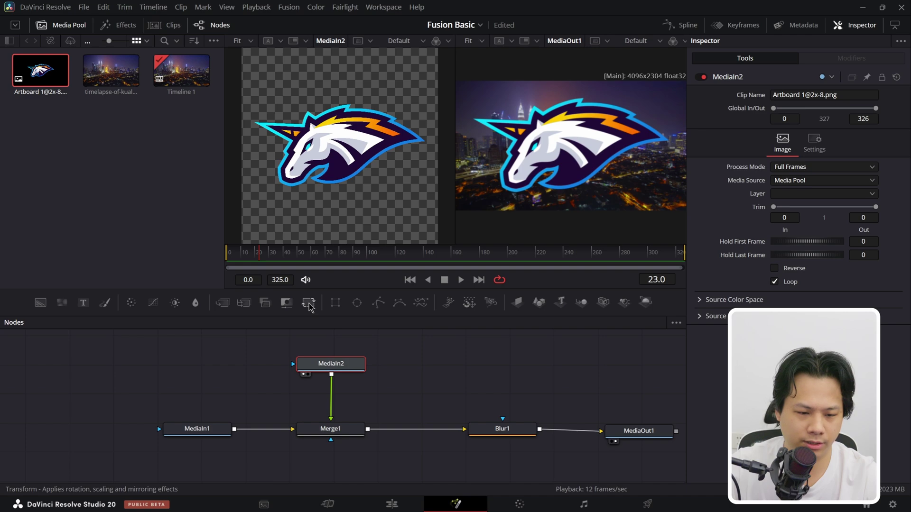
Insert a Transform node between MediaIn2 and Merge1 and set its size to 0.54
{"action": "left_click_drag", "start_coordinate": [309, 306], "coordinate": [330, 395]}
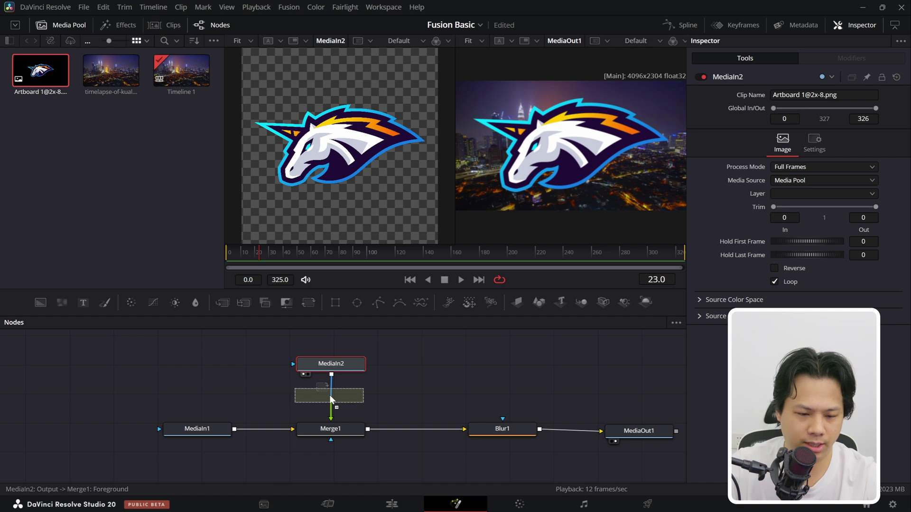
{"action": "left_click_drag", "start_coordinate": [330, 395], "coordinate": [349, 399]}
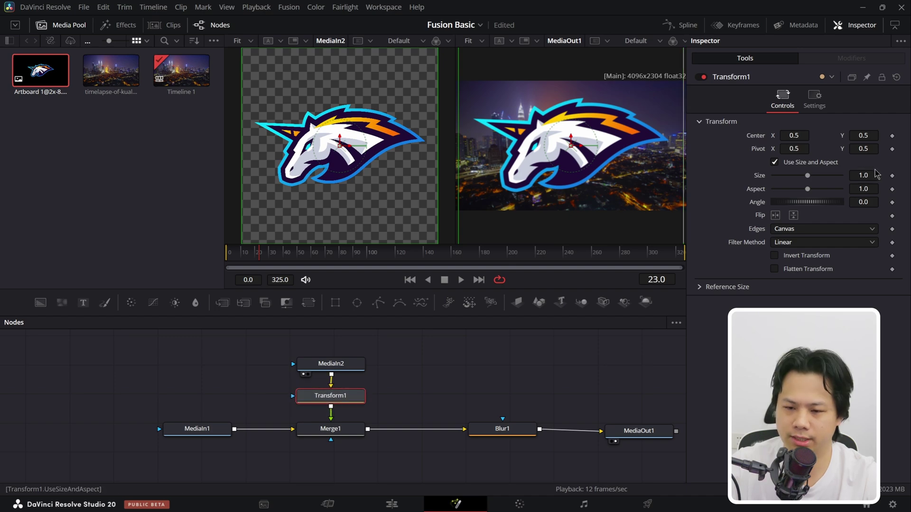
{"action": "left_click_drag", "start_coordinate": [872, 175], "coordinate": [631, 153]}
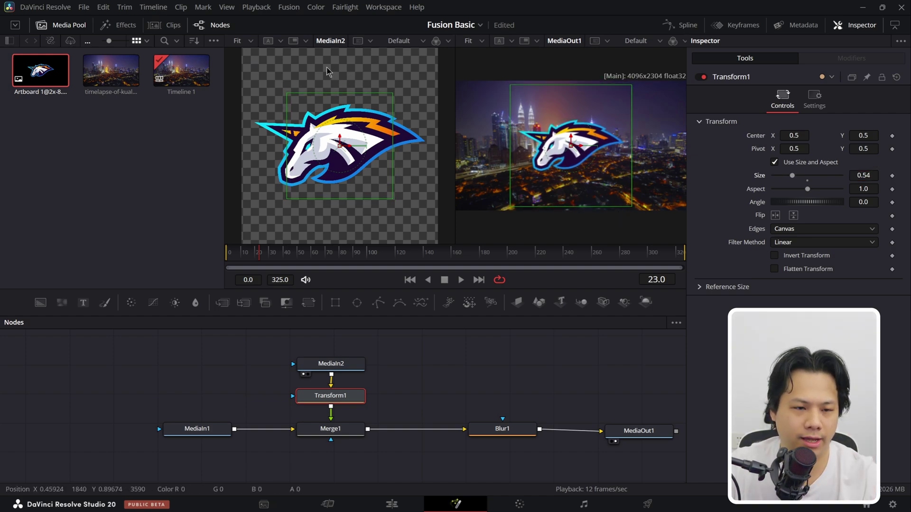
Hide the media pool and return to a single viewer showing MediaOut1
{"action": "left_click", "coordinate": [73, 30]}
{"action": "left_click", "coordinate": [656, 41]}
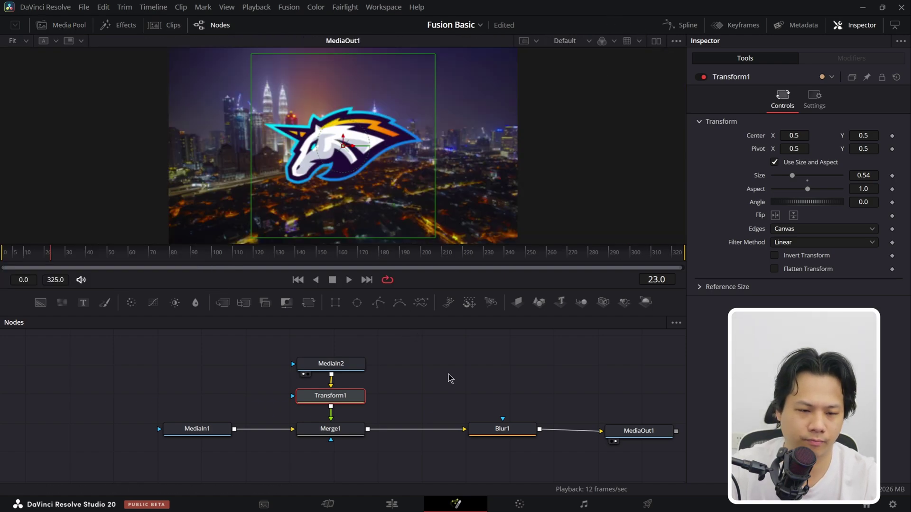
Move Blur1 onto the connection between MediaIn1 and Merge1 so only the background is blurred, and line up the nodes
{"action": "left_click_drag", "start_coordinate": [197, 429], "coordinate": [146, 431]}
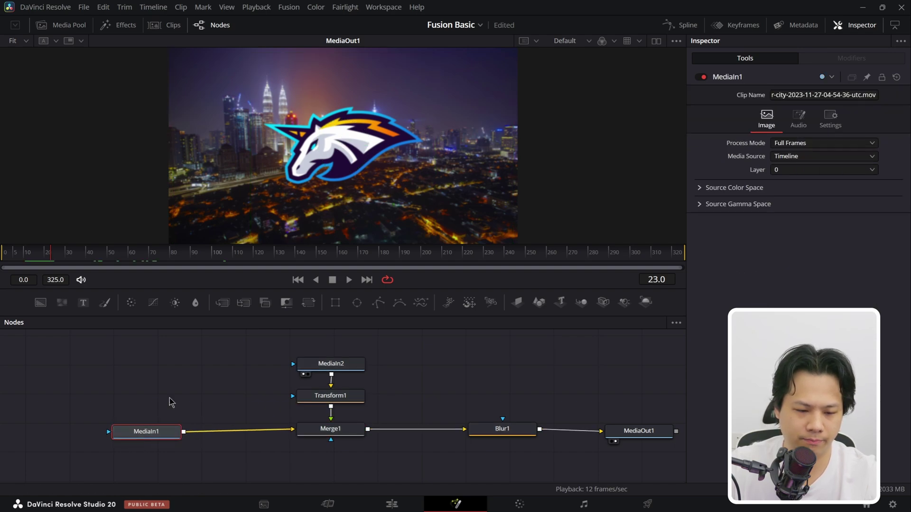
{"action": "left_click_drag", "start_coordinate": [522, 434], "coordinate": [254, 434]}
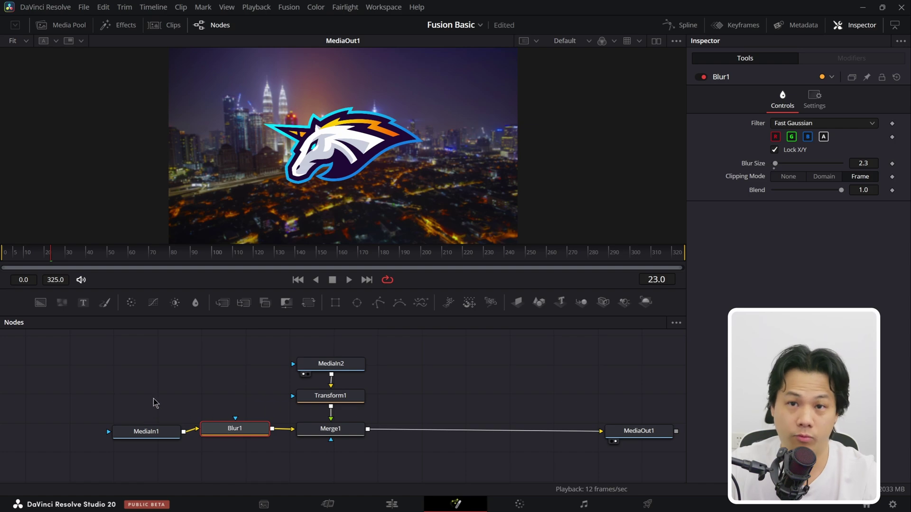
{"action": "left_click_drag", "start_coordinate": [145, 434], "coordinate": [137, 434]}
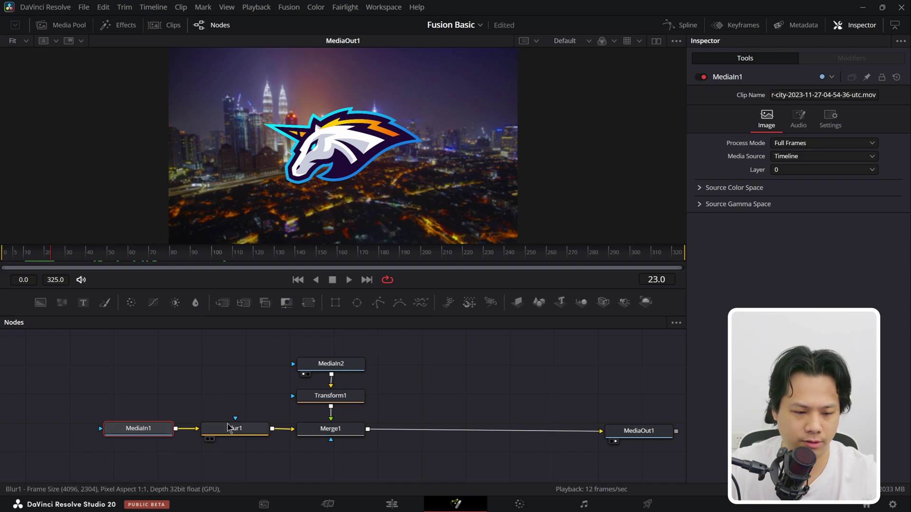
{"action": "left_click_drag", "start_coordinate": [242, 434], "coordinate": [239, 431]}
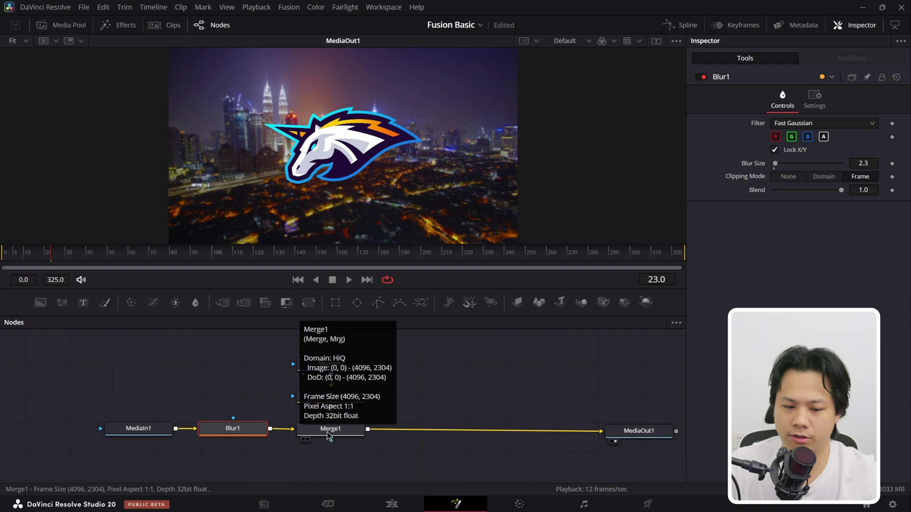
Select the MediaIn2 and Transform1 nodes and reduce the logo's Transform1 size to 0.443
{"action": "left_click_drag", "start_coordinate": [386, 350], "coordinate": [298, 396]}
{"action": "left_click", "coordinate": [340, 391]}
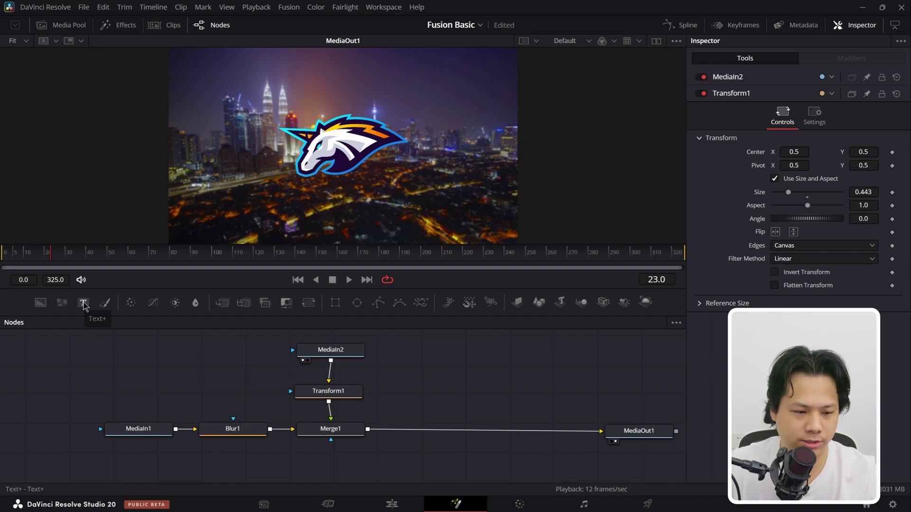
Add a Text+ node merged in between Merge1 and MediaOut1, and align Text1 directly above Merge2 in the row
{"action": "left_click_drag", "start_coordinate": [83, 303], "coordinate": [368, 433]}
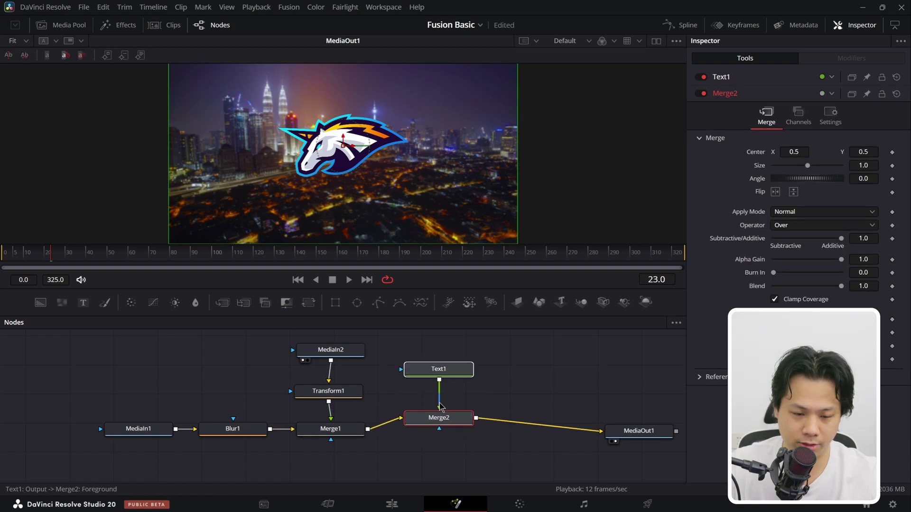
{"action": "left_click_drag", "start_coordinate": [487, 350], "coordinate": [444, 410]}
{"action": "left_click_drag", "start_coordinate": [436, 417], "coordinate": [437, 432]}
{"action": "left_click_drag", "start_coordinate": [452, 375], "coordinate": [442, 389]}
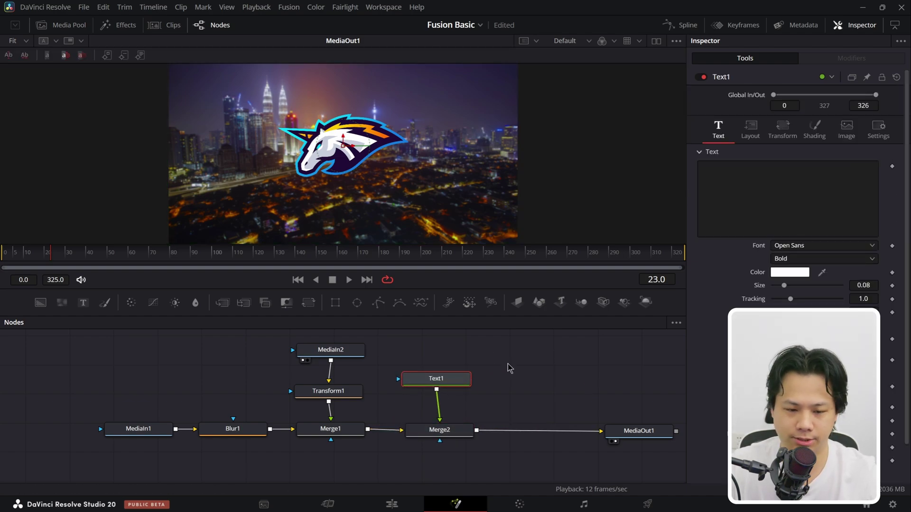
{"action": "left_click_drag", "start_coordinate": [449, 385], "coordinate": [453, 385]}
Enter UNICORN as the text of the Text1 node
{"action": "left_click", "coordinate": [747, 219]}
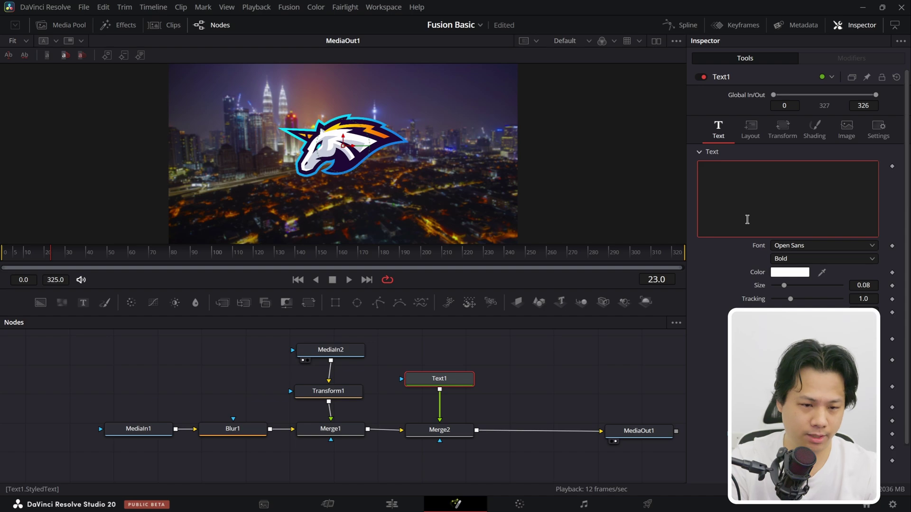
{"action": "type", "text": "U"}
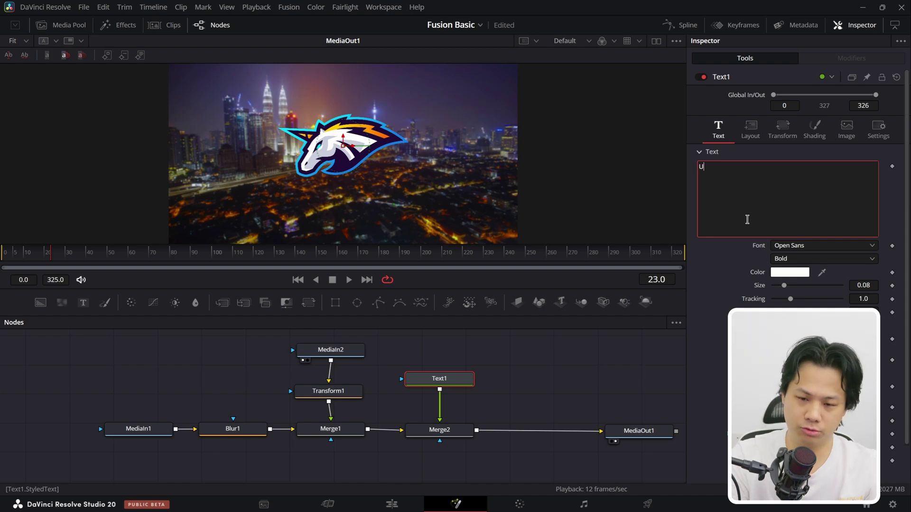
{"action": "type", "text": "NICORN"}
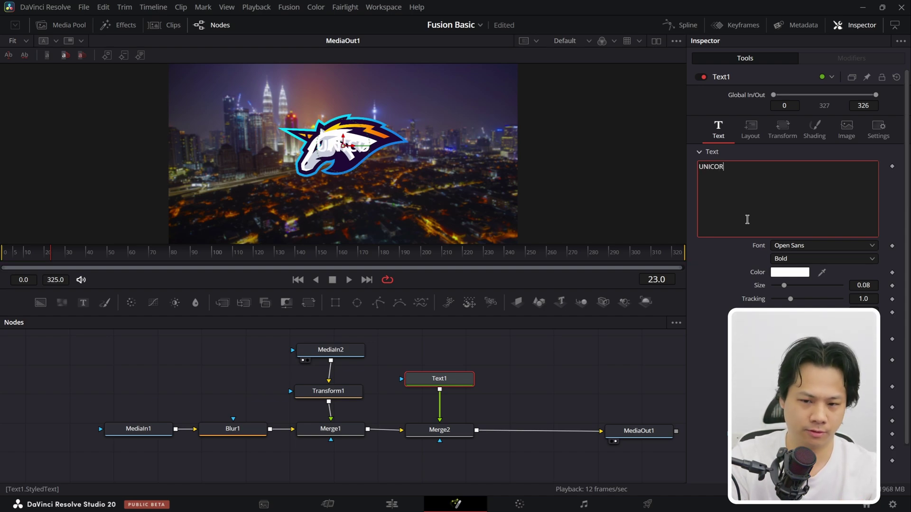
Shift the UNICORN text's layout center to the left of the logo and set its font to Agency FB
{"action": "left_click", "coordinate": [750, 128]}
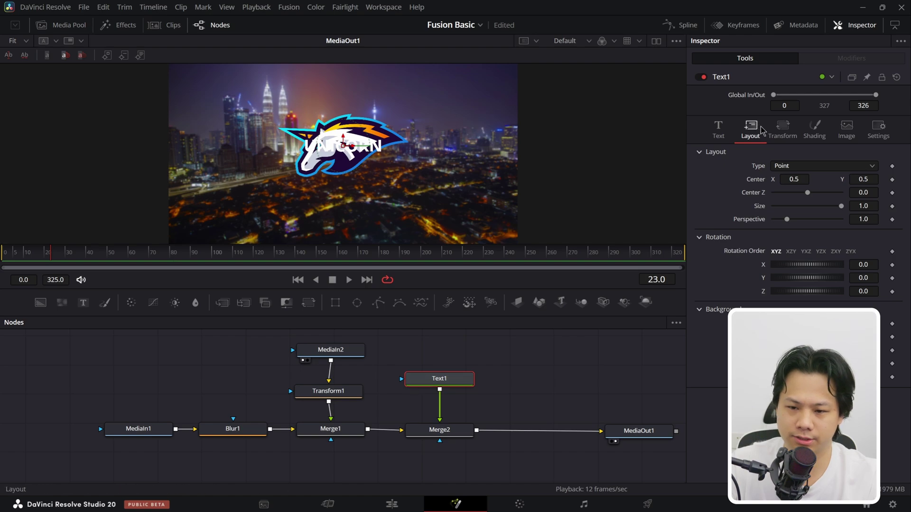
{"action": "left_click_drag", "start_coordinate": [794, 179], "coordinate": [764, 179]}
{"action": "key", "text": "z"}
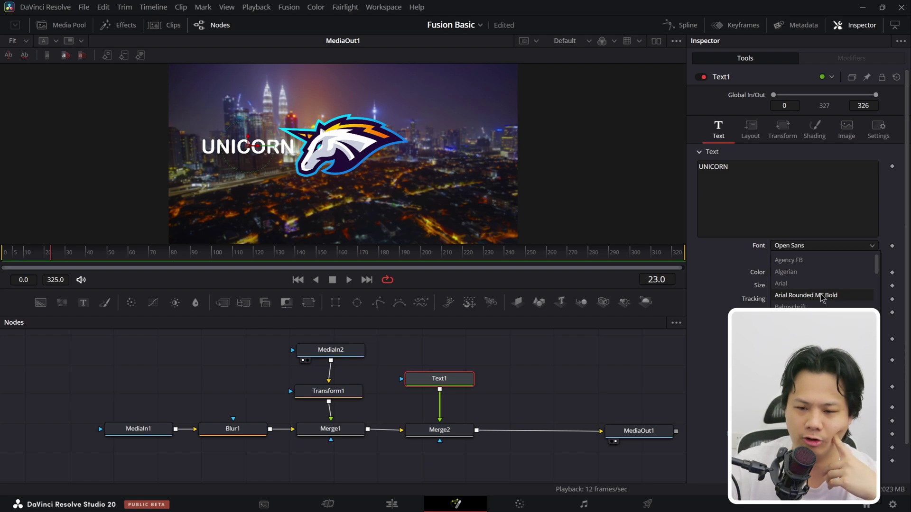
{"action": "left_click", "coordinate": [822, 266]}
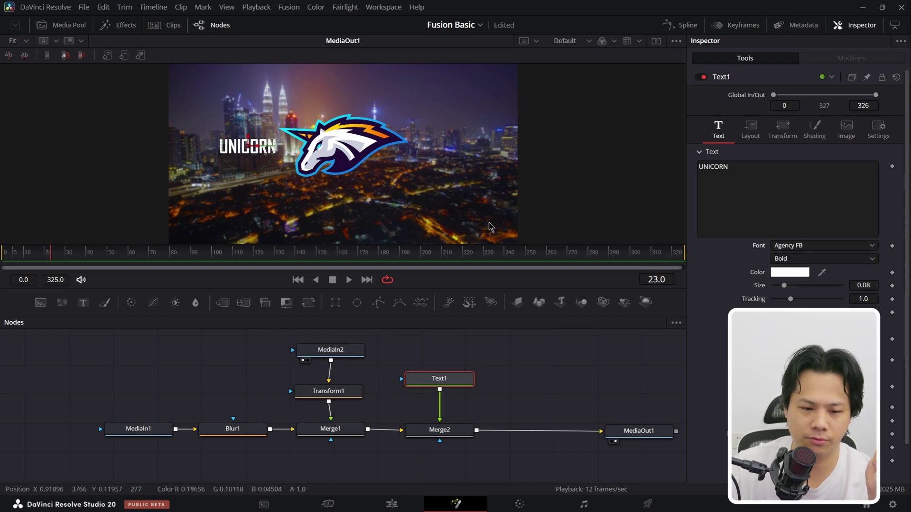
Open the context menu of the Text1 node
{"action": "right_click", "coordinate": [441, 382]}
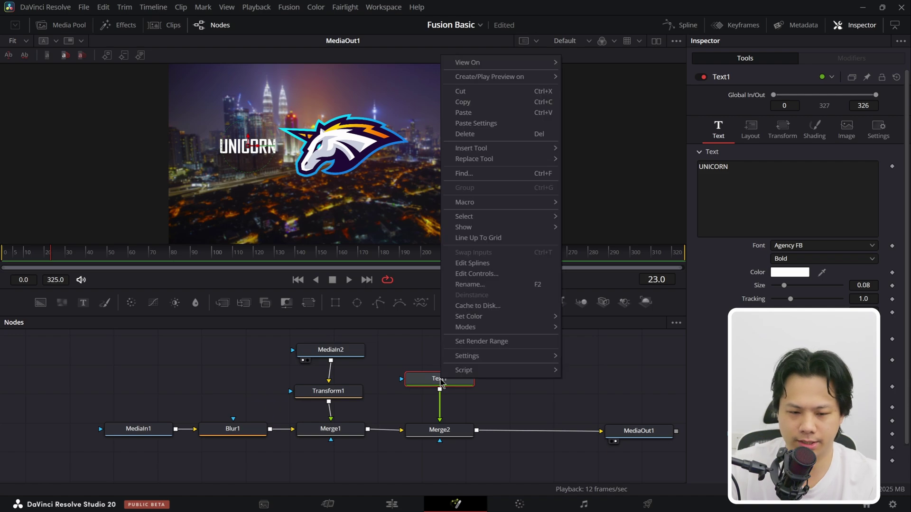
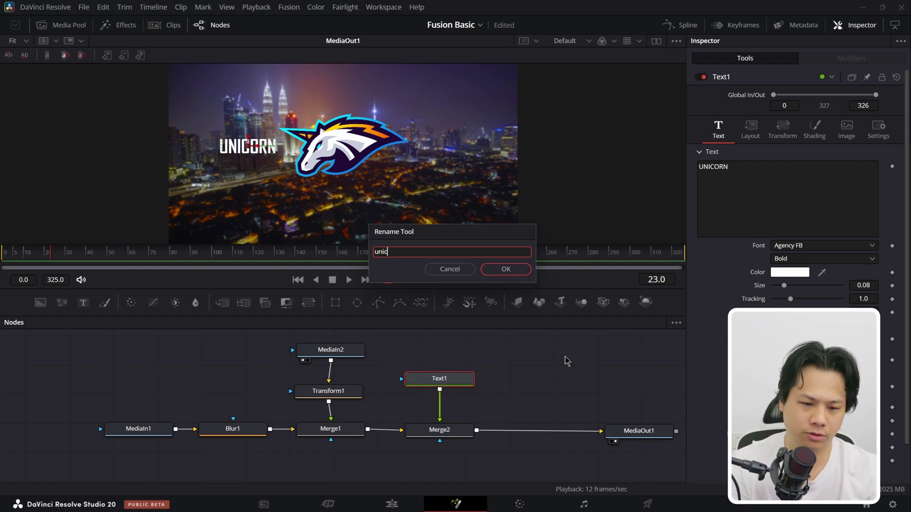
Rename the Text1 node to unicorn and the MediaIn2 node to logo
{"action": "type", "text": "orn"}
{"action": "key", "text": "Return"}
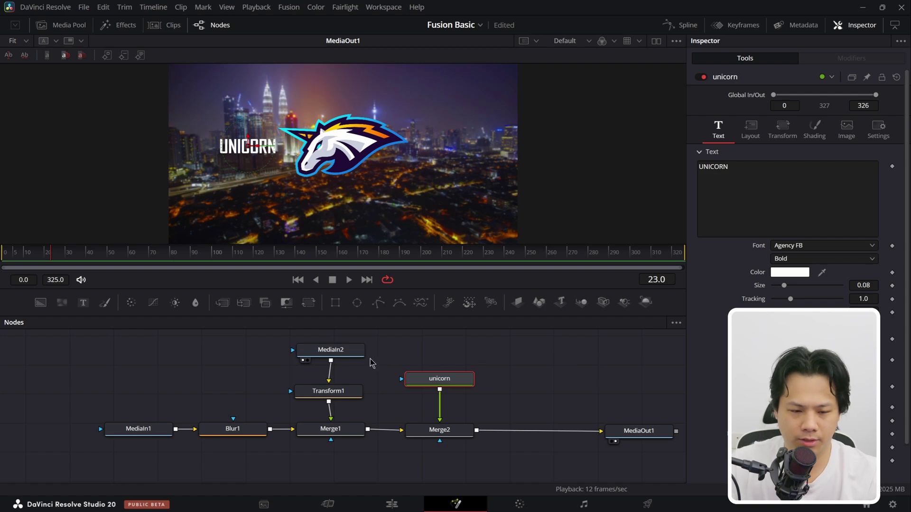
{"action": "left_click", "coordinate": [346, 354]}
{"action": "key", "text": "F2"}
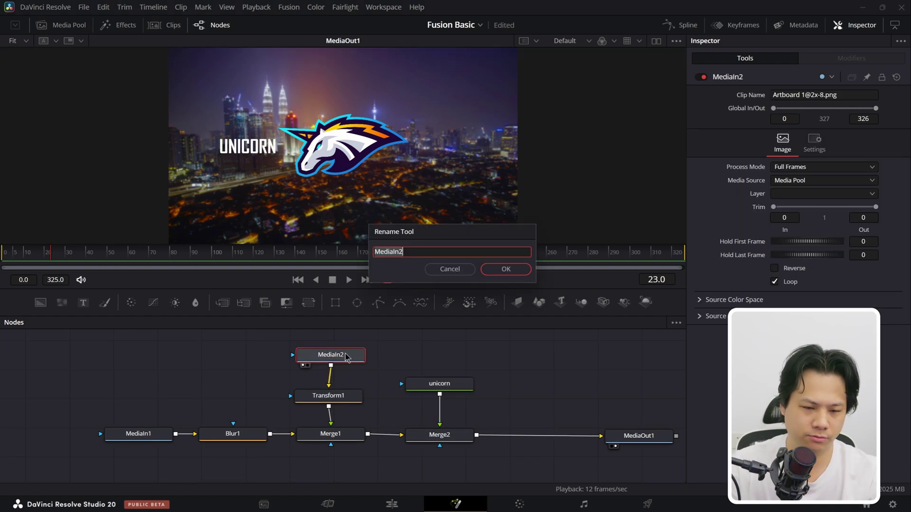
{"action": "key", "text": "BackSpace"}
{"action": "key", "text": "Return"}
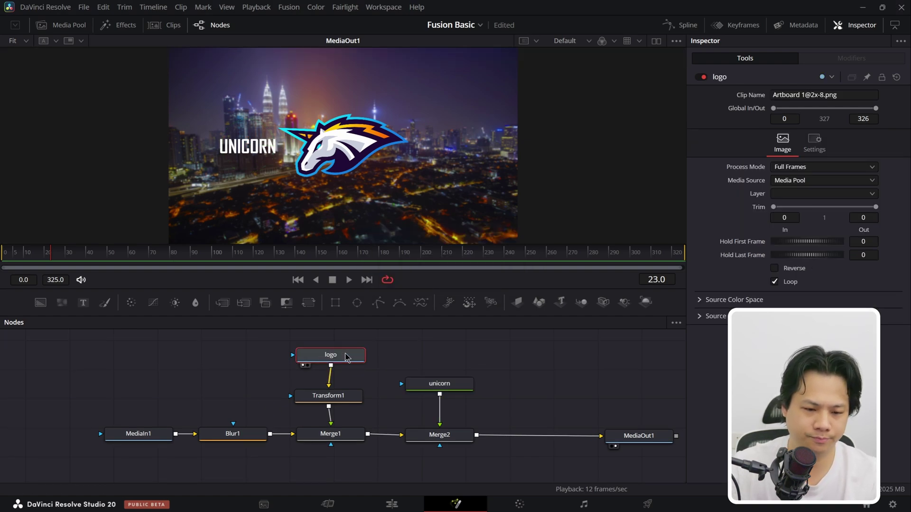
Rename the MediaIn1 node to background
{"action": "left_click", "coordinate": [136, 435]}
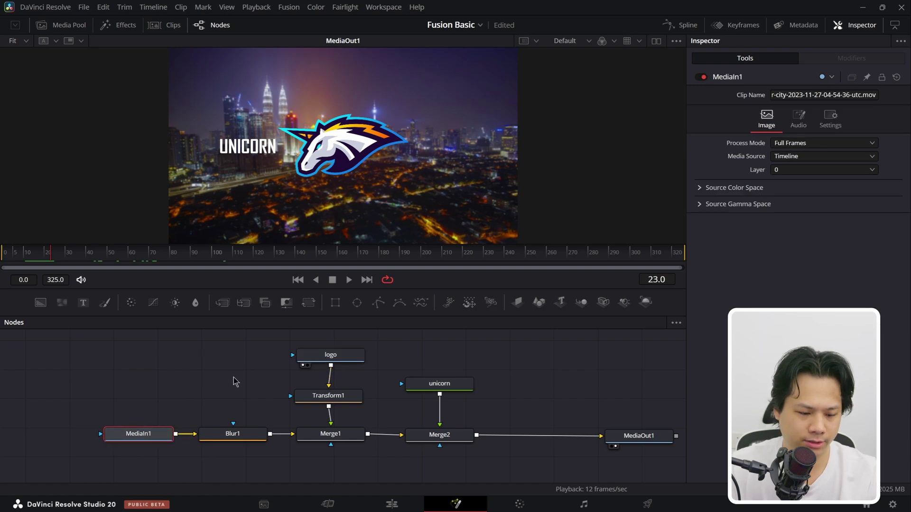
{"action": "key", "text": "F2"}
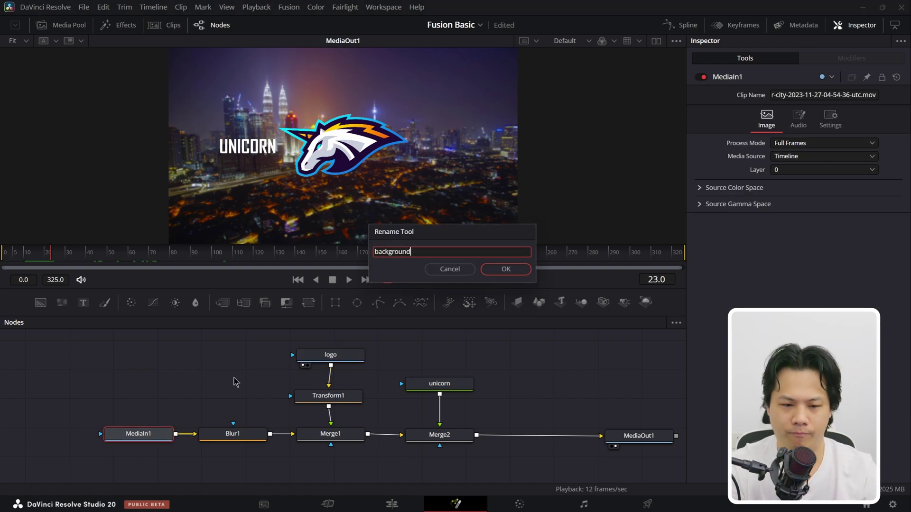
{"action": "key", "text": "Return"}
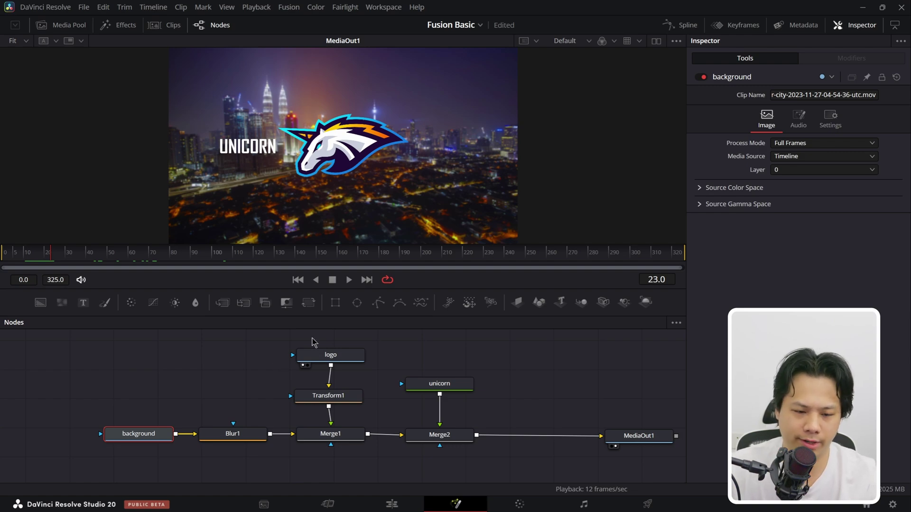
Duplicate the unicorn text node and merge the copy with the original through a new merge node feeding Merge2
{"action": "left_click_drag", "start_coordinate": [491, 359], "coordinate": [459, 433]}
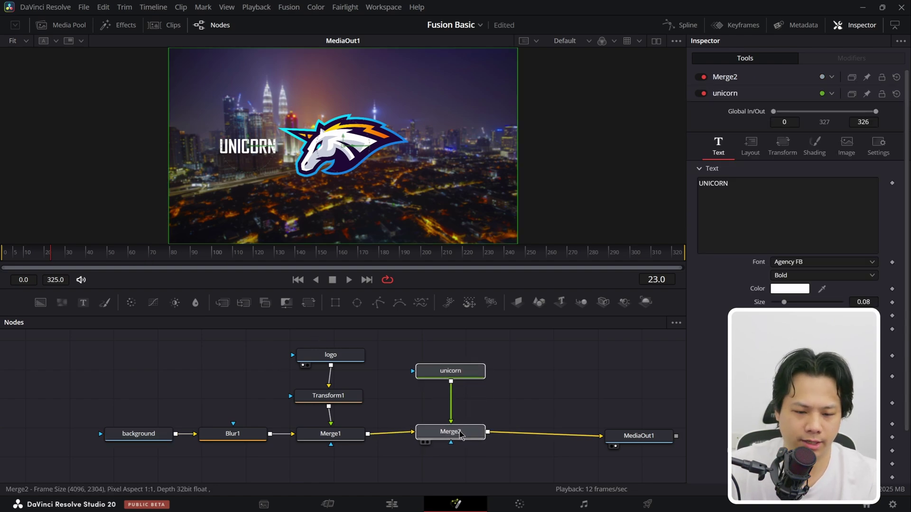
{"action": "left_click", "coordinate": [468, 373]}
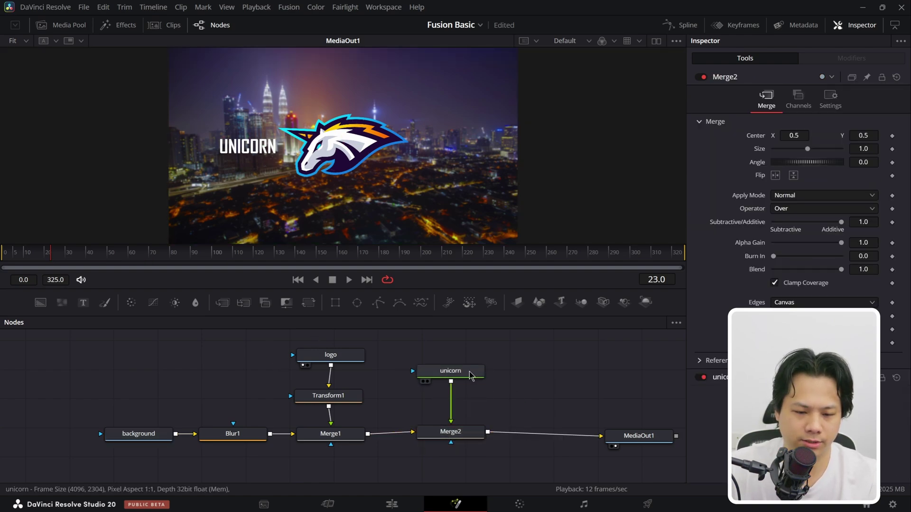
{"action": "key", "text": "ctrl+c"}
{"action": "left_click", "coordinate": [512, 365]}
{"action": "key", "text": "ctrl+v"}
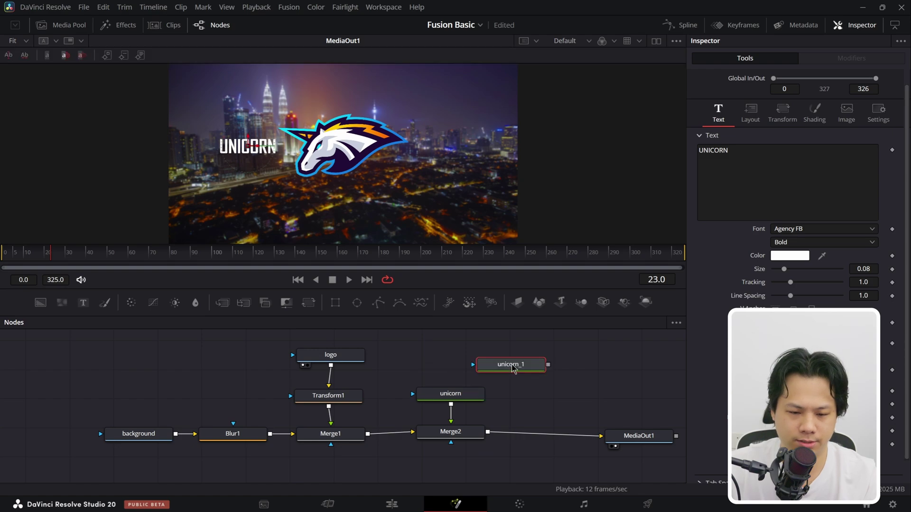
{"action": "left_click_drag", "start_coordinate": [457, 397], "coordinate": [458, 380]}
{"action": "left_click_drag", "start_coordinate": [511, 364], "coordinate": [452, 389]}
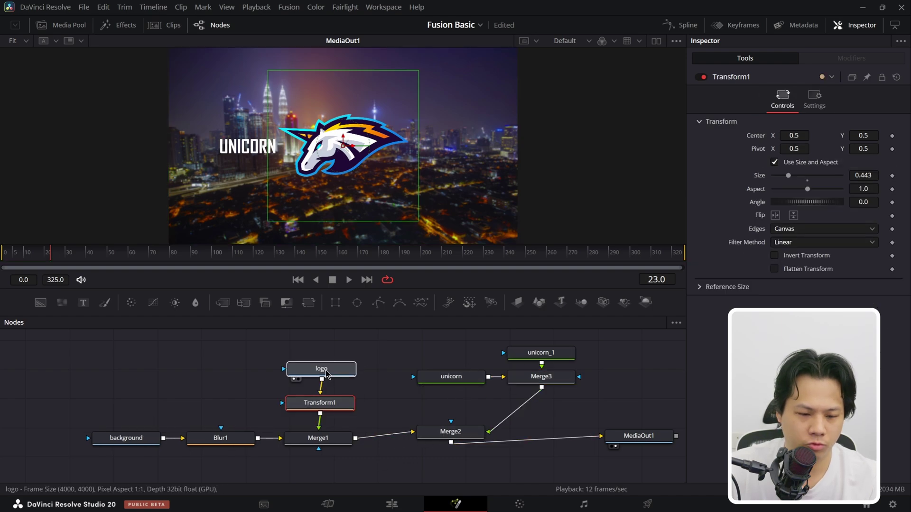
Shift the background and logo nodes to the left and line up Merge2 below Merge3 in the node tree
{"action": "left_click", "coordinate": [322, 369]}
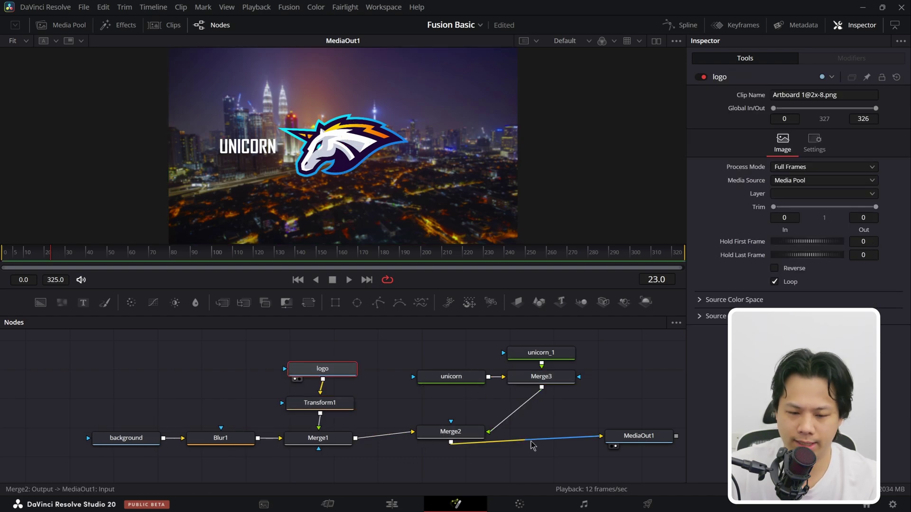
{"action": "left_click_drag", "start_coordinate": [469, 429], "coordinate": [497, 436]}
{"action": "left_click_drag", "start_coordinate": [448, 338], "coordinate": [567, 390]}
{"action": "left_click_drag", "start_coordinate": [553, 382], "coordinate": [521, 383]}
{"action": "left_click", "coordinate": [477, 435]}
{"action": "left_click_drag", "start_coordinate": [477, 435], "coordinate": [504, 437]}
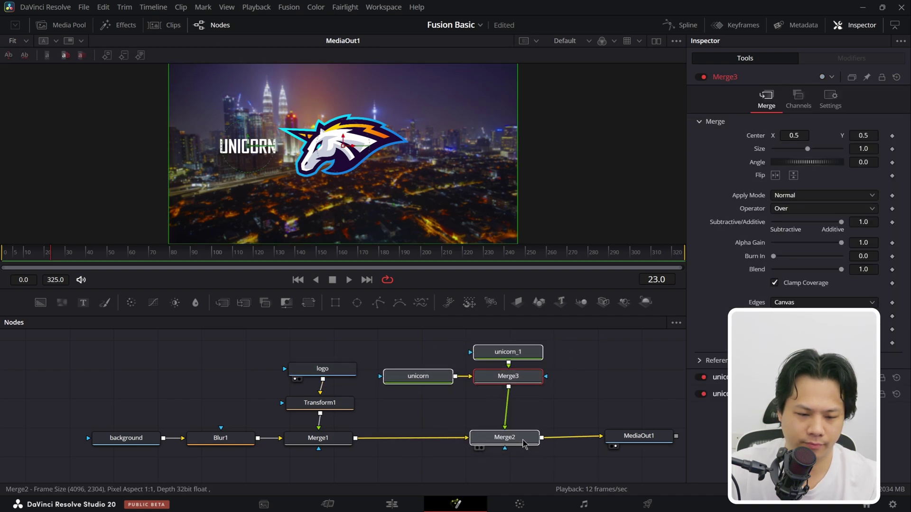
Shift the background, logo and unicorn text branches further left, leaving more room before MediaOut1
{"action": "left_click_drag", "start_coordinate": [137, 419], "coordinate": [244, 444]}
{"action": "left_click_drag", "start_coordinate": [143, 438], "coordinate": [78, 440]}
{"action": "left_click_drag", "start_coordinate": [222, 439], "coordinate": [158, 442]}
{"action": "left_click_drag", "start_coordinate": [282, 359], "coordinate": [258, 446]}
{"action": "left_click", "coordinate": [326, 381]}
{"action": "left_click_drag", "start_coordinate": [515, 340], "coordinate": [456, 444]}
{"action": "left_click", "coordinate": [454, 443]}
{"action": "left_click_drag", "start_coordinate": [409, 380], "coordinate": [359, 389]}
{"action": "left_click", "coordinate": [559, 379]}
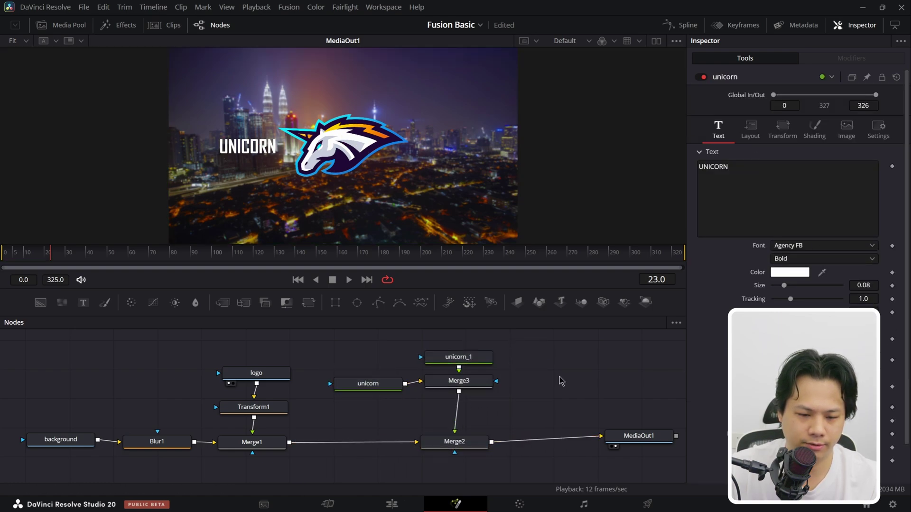
Place Merge3 just above Merge2 and spread the unicorn and unicorn_1 nodes above it, one on each side
{"action": "left_click_drag", "start_coordinate": [559, 378], "coordinate": [491, 403]}
{"action": "left_click_drag", "start_coordinate": [391, 404], "coordinate": [384, 433]}
{"action": "left_click_drag", "start_coordinate": [391, 380], "coordinate": [458, 374]}
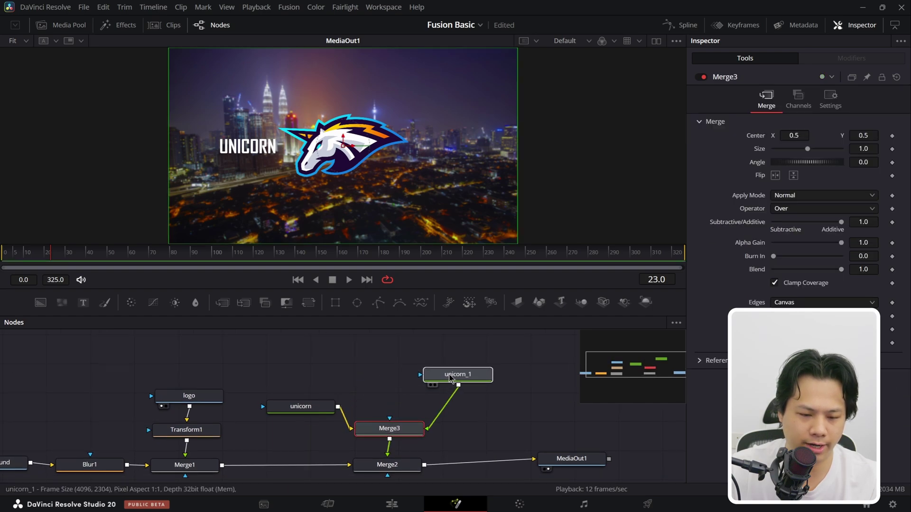
{"action": "left_click", "coordinate": [301, 393]}
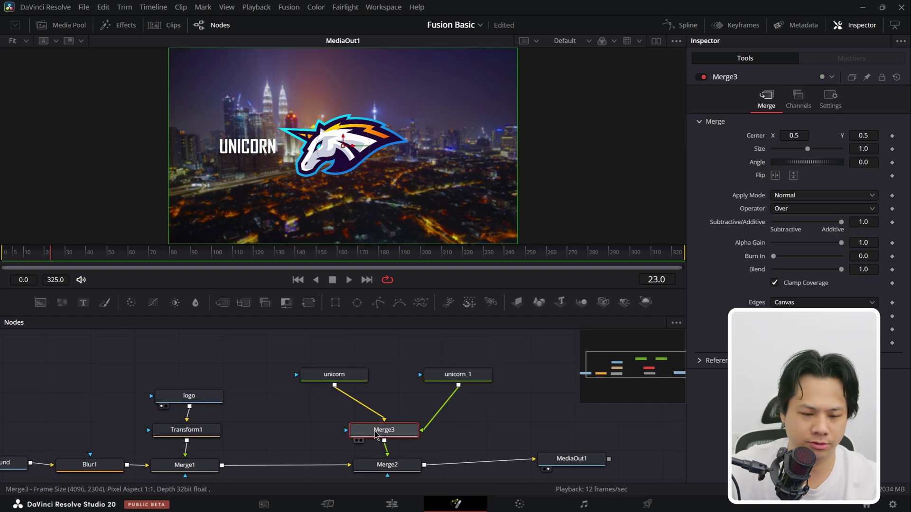
{"action": "left_click_drag", "start_coordinate": [375, 431], "coordinate": [377, 429]}
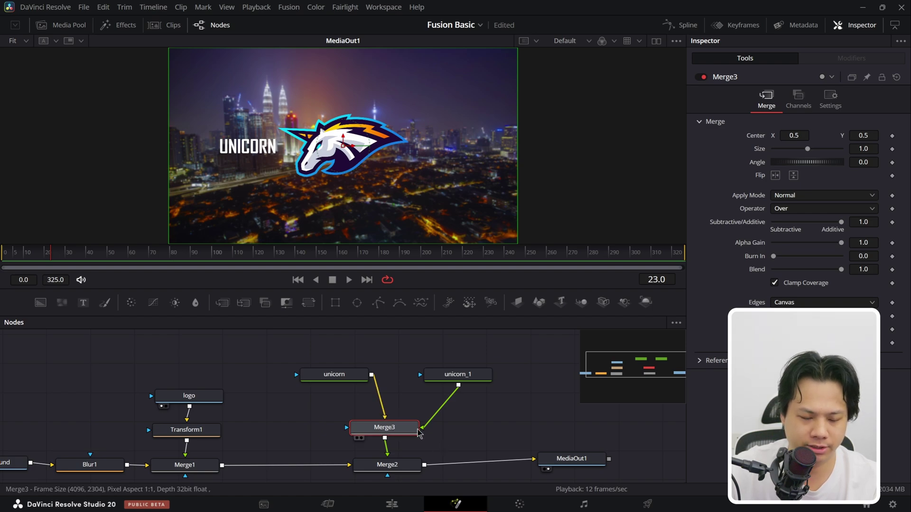
{"action": "left_click_drag", "start_coordinate": [348, 378], "coordinate": [346, 380]}
Replace the text of the unicorn_1 node with MASCOD
{"action": "left_click", "coordinate": [458, 375]}
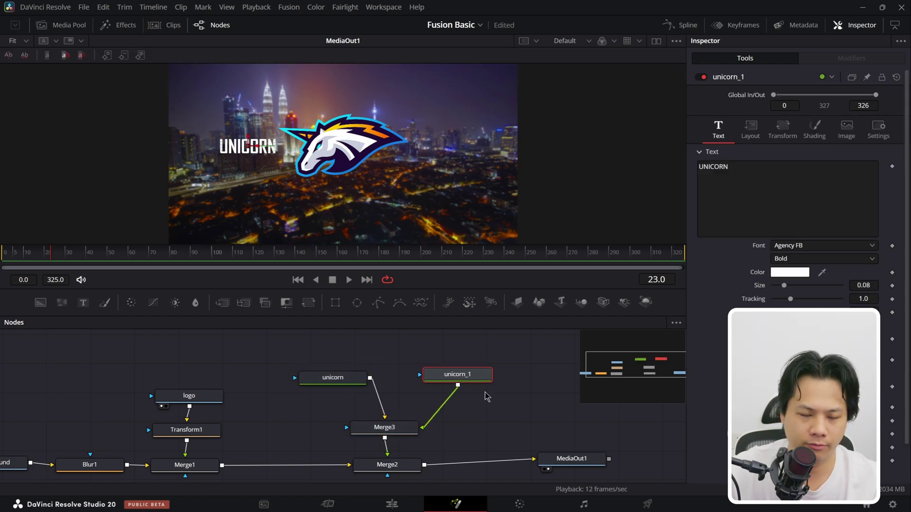
{"action": "double_click", "coordinate": [772, 190]}
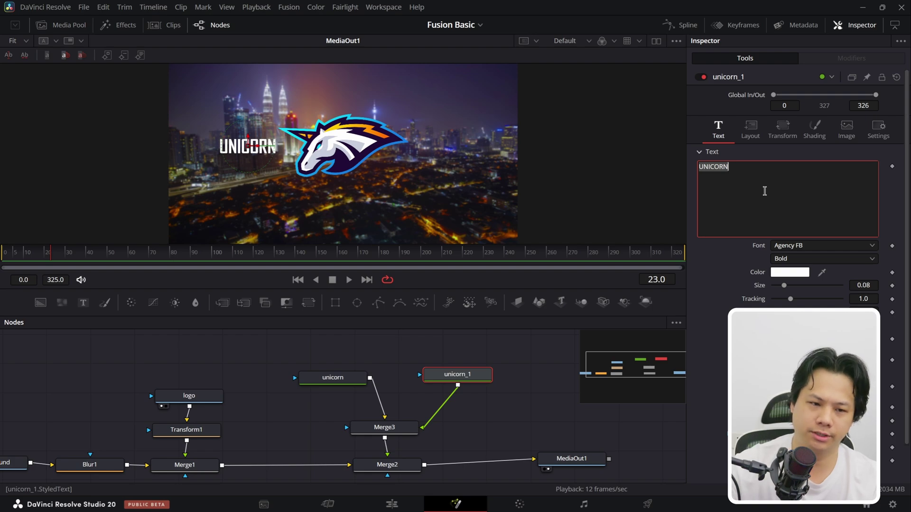
{"action": "type", "text": "MASCOD"}
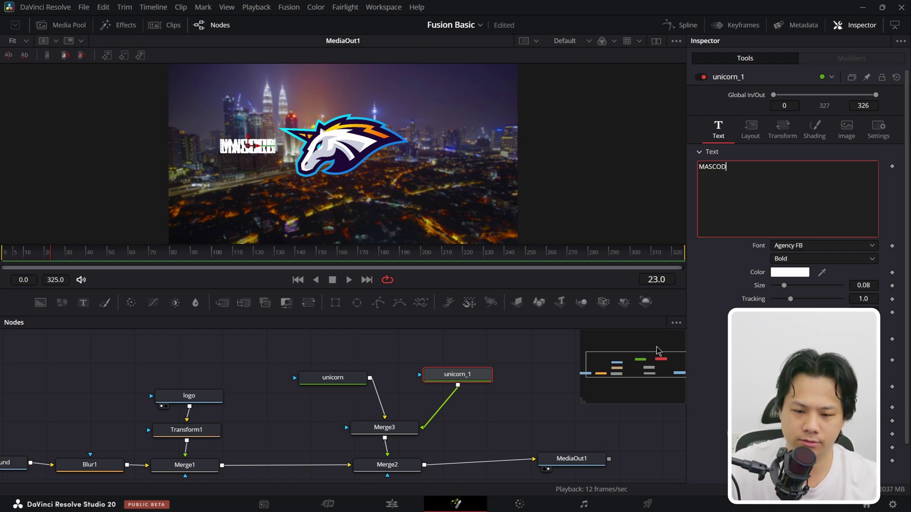
Set the MASCOD text's layout center X to 0.797, to the right of the logo, and play back the composite
{"action": "left_click", "coordinate": [474, 375]}
{"action": "left_click", "coordinate": [750, 129]}
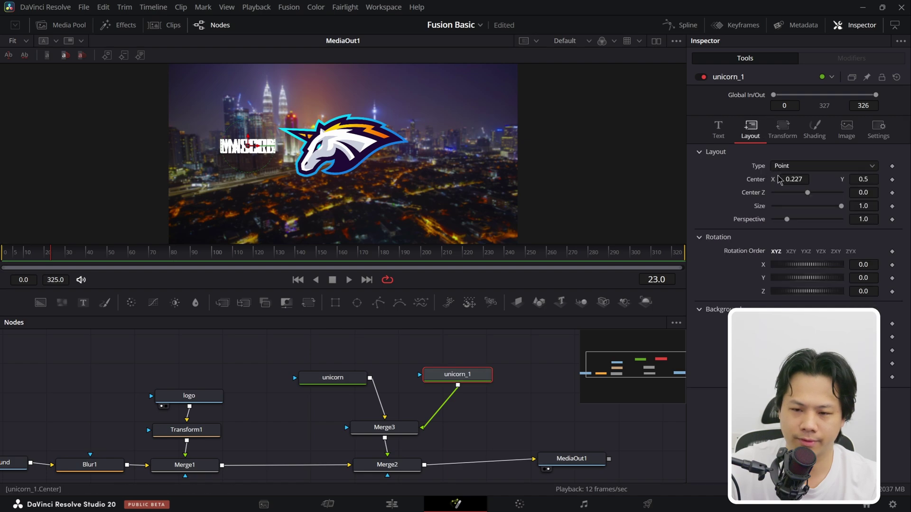
{"action": "left_click_drag", "start_coordinate": [794, 179], "coordinate": [826, 179]}
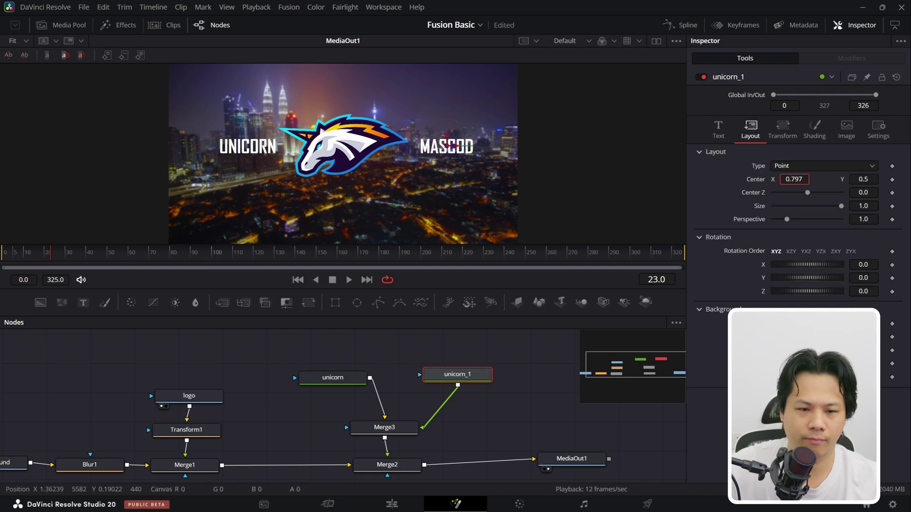
{"action": "key", "text": "space"}
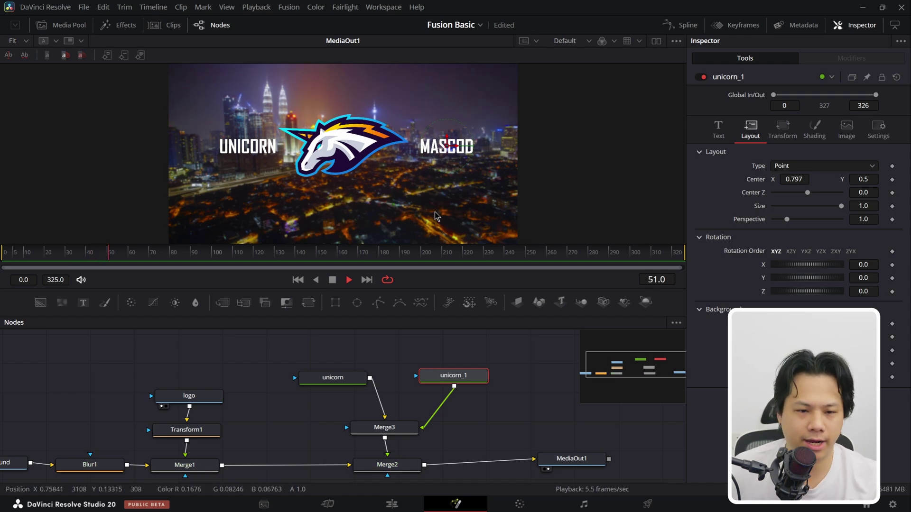
{"action": "key", "text": "space"}
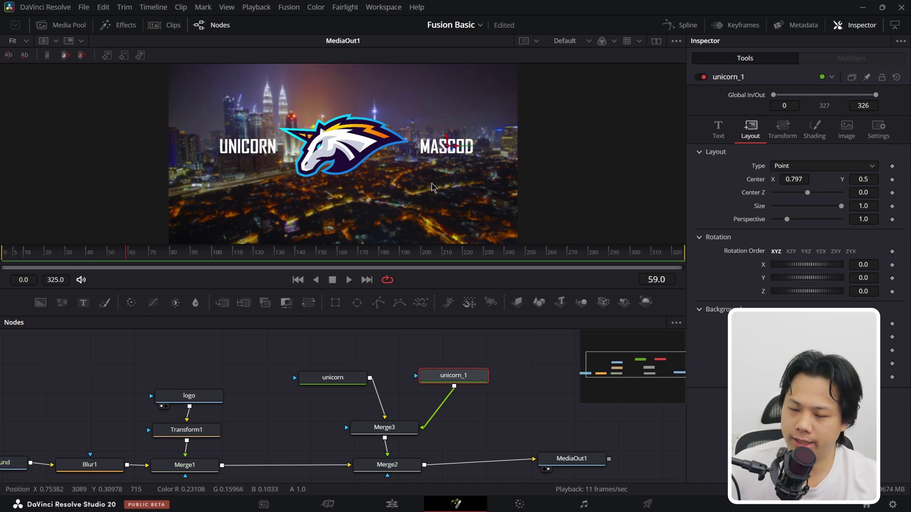
Move the UNICORN text over the logo with layout center X at 0.495 and keyframe its center at frame 0
{"action": "left_click_drag", "start_coordinate": [329, 388], "coordinate": [327, 389]}
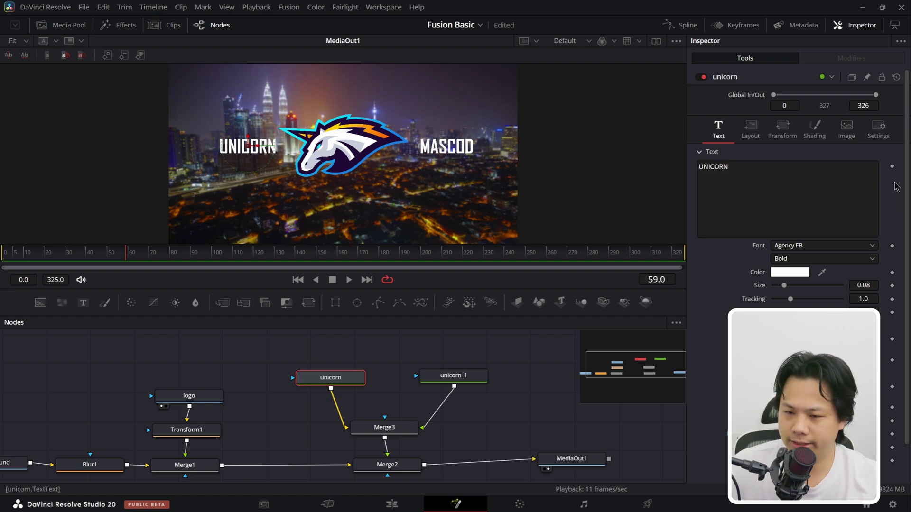
{"action": "scroll", "coordinate": [894, 276], "scroll_direction": "down", "scroll_amount": 1}
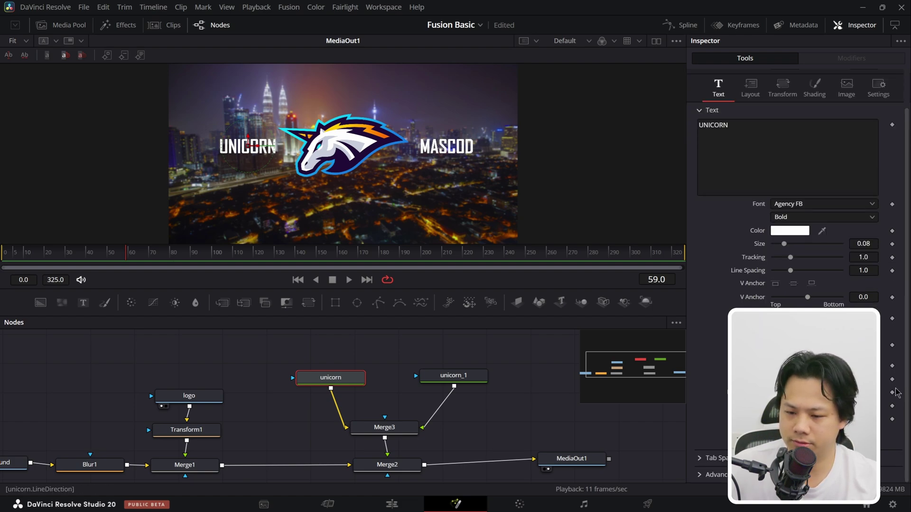
{"action": "scroll", "coordinate": [895, 407], "scroll_direction": "up", "scroll_amount": 1}
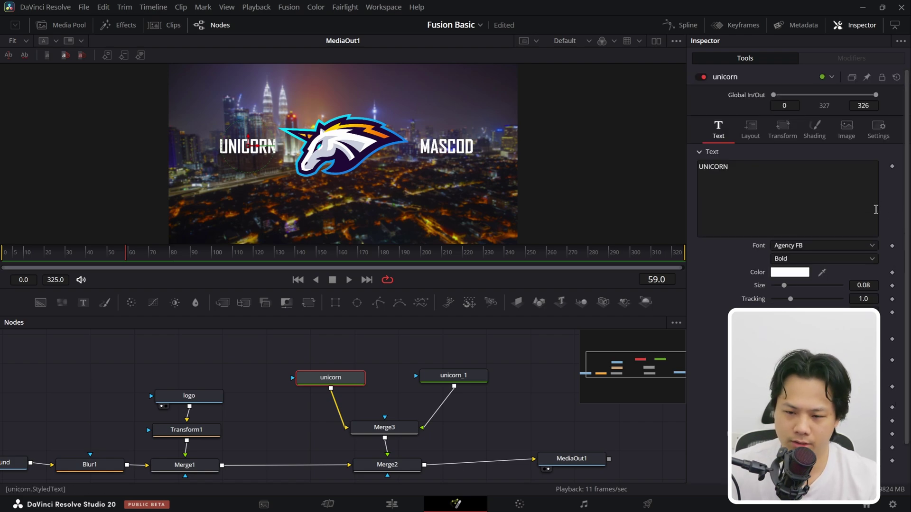
{"action": "left_click", "coordinate": [356, 347]}
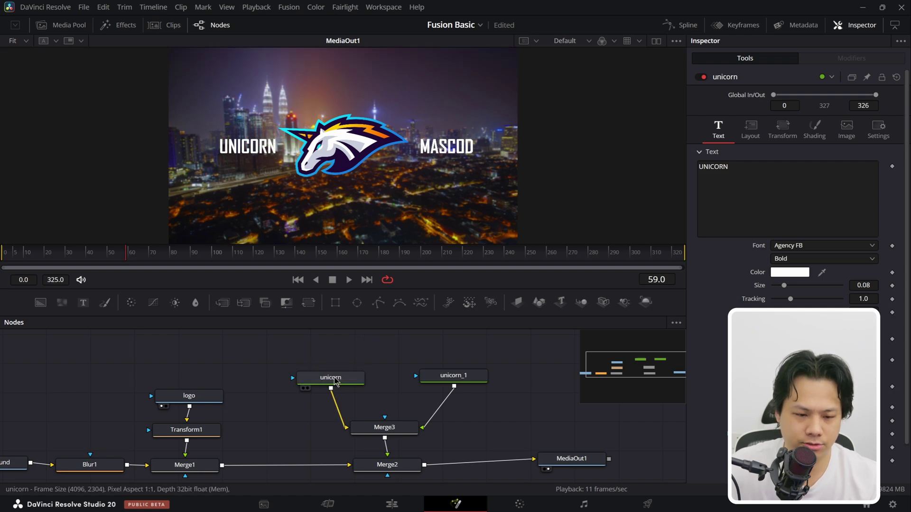
{"action": "left_click", "coordinate": [335, 380]}
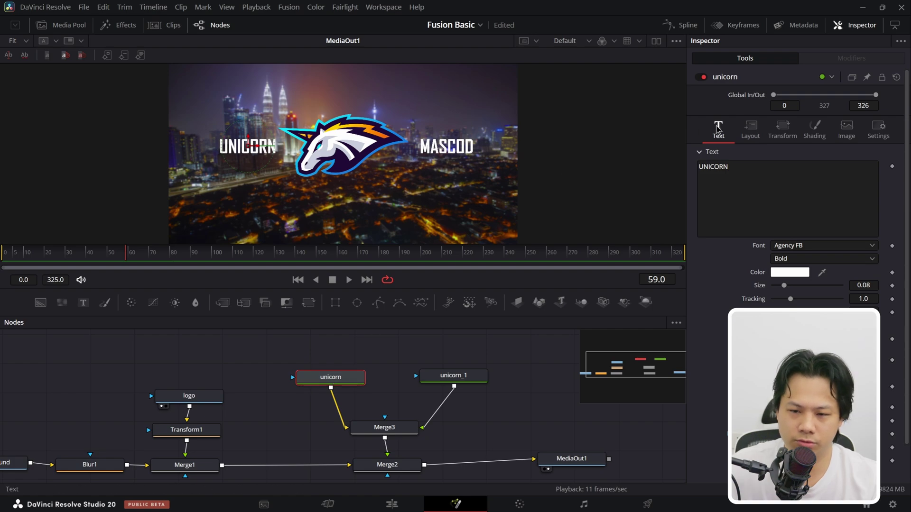
{"action": "left_click", "coordinate": [754, 128]}
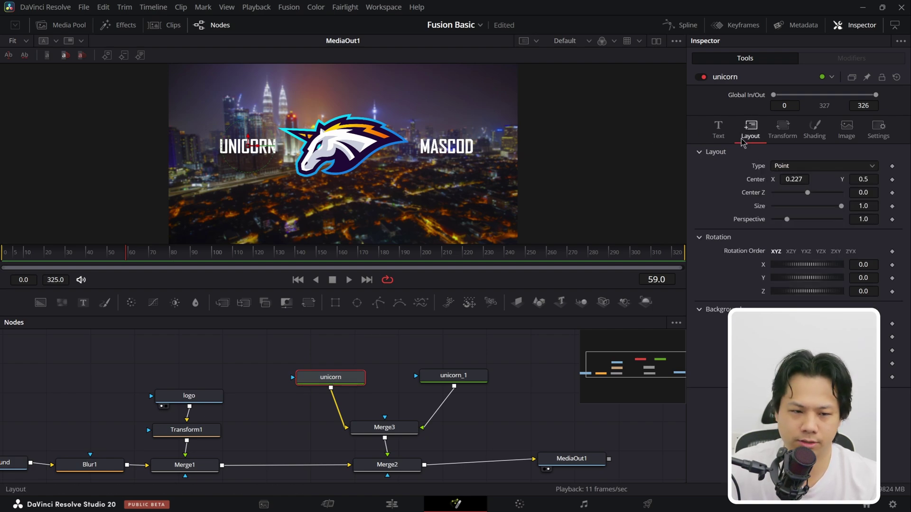
{"action": "left_click_drag", "start_coordinate": [792, 182], "coordinate": [847, 181]}
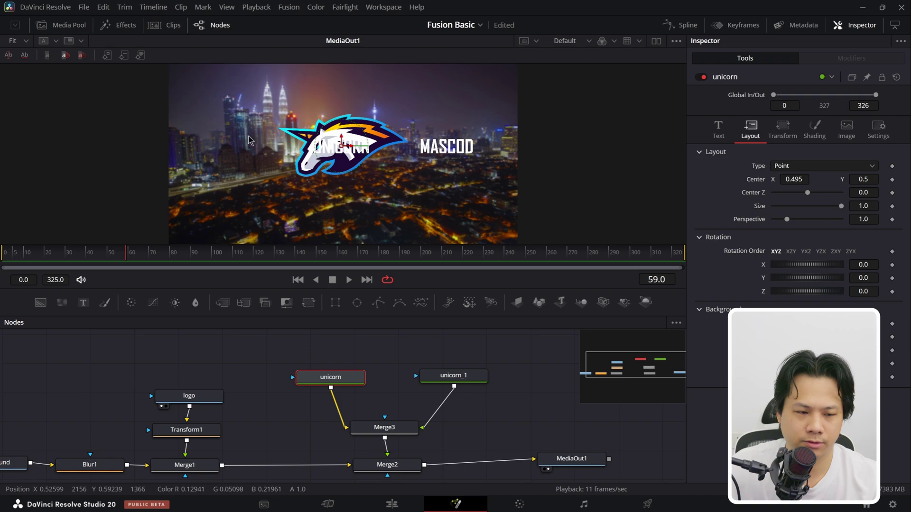
{"action": "left_click_drag", "start_coordinate": [120, 262], "coordinate": [5, 265]}
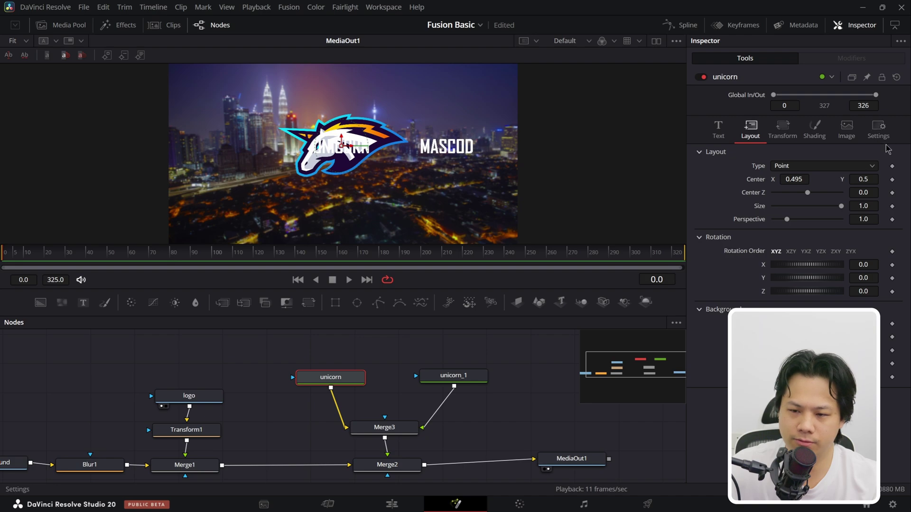
{"action": "left_click", "coordinate": [892, 180]}
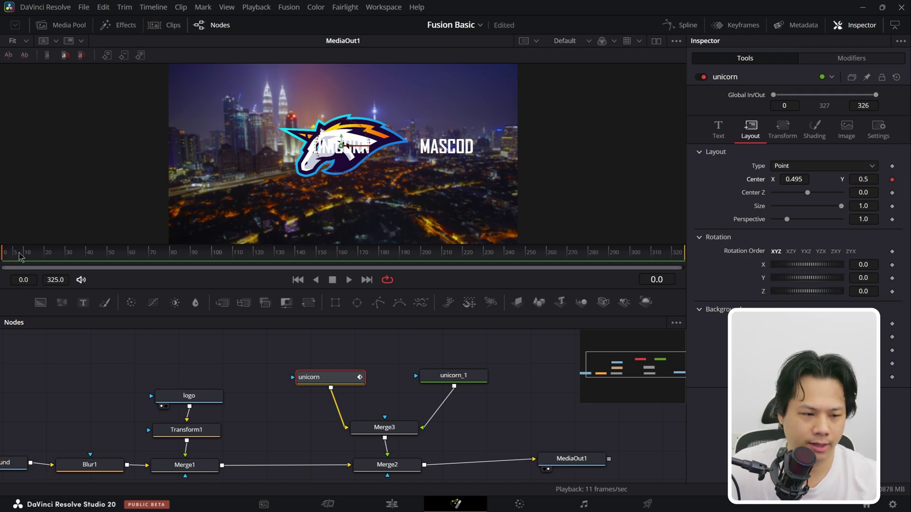
Keyframe the UNICORN text's layout center at frame 20 with X at 0.251, to the left of the logo
{"action": "mouse_move", "coordinate": [11, 256]}
{"action": "left_mouse_down"}
{"action": "mouse_move", "coordinate": [41, 260]}
{"action": "mouse_move", "coordinate": [11, 264]}
{"action": "left_mouse_up"}
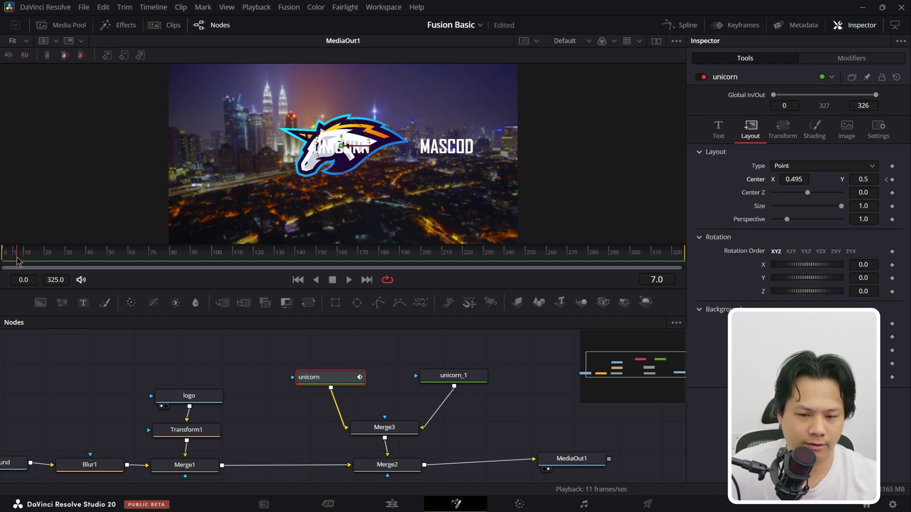
{"action": "left_click_drag", "start_coordinate": [28, 258], "coordinate": [48, 255]}
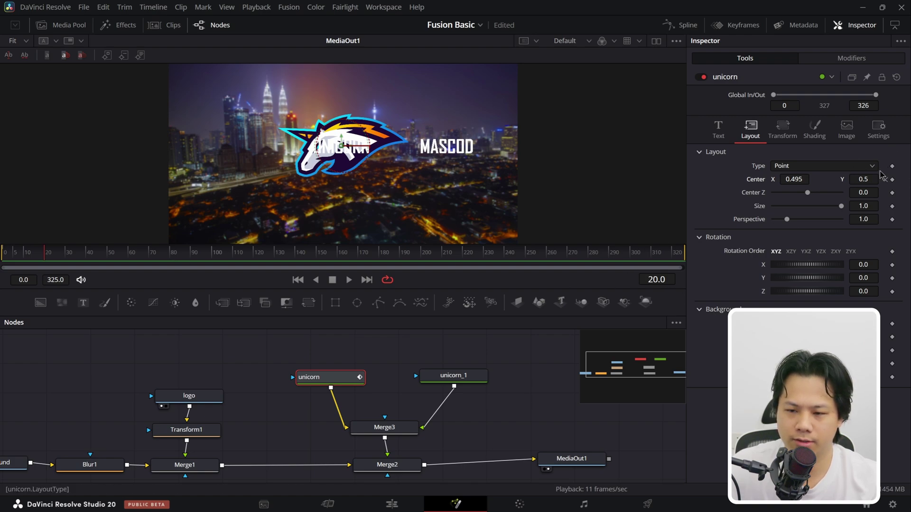
{"action": "left_click", "coordinate": [892, 180]}
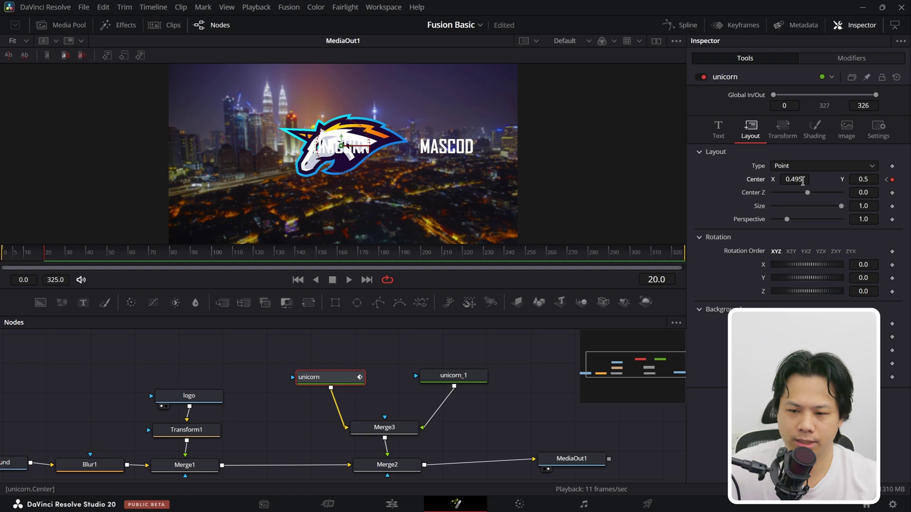
{"action": "left_click_drag", "start_coordinate": [803, 181], "coordinate": [673, 174]}
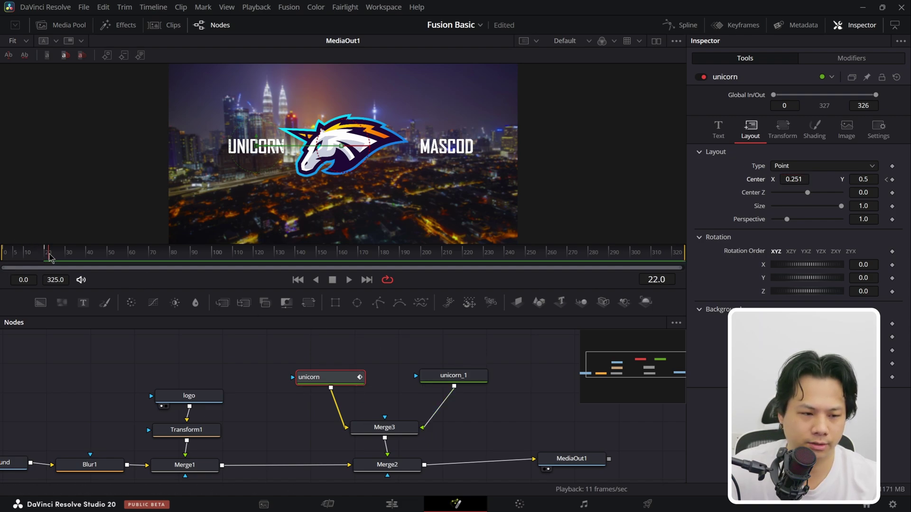
Rename the unicorn_1 text node as mascod
{"action": "left_click", "coordinate": [468, 379]}
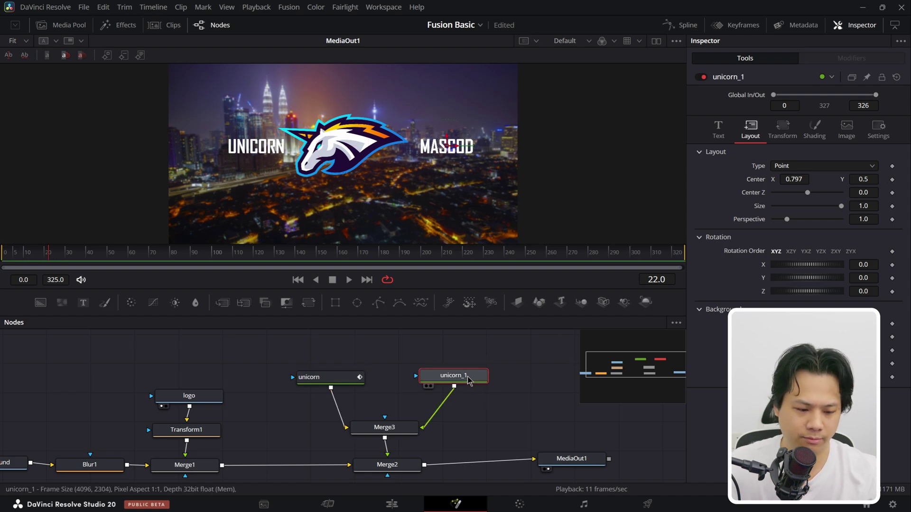
{"action": "key", "text": "F2"}
{"action": "type", "text": "mascod"}
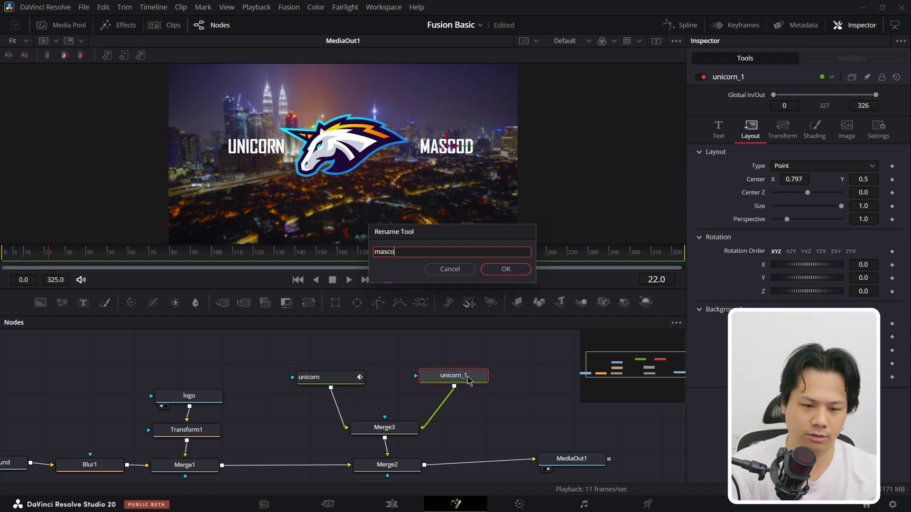
{"action": "key", "text": "Return"}
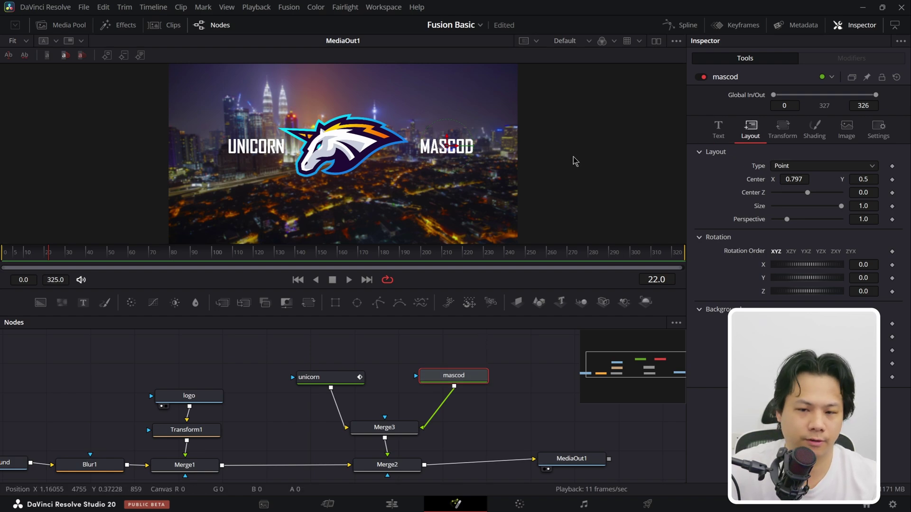
Keyframe the MASCOD text's layout center at frame 0 with X at 0.501, over the logo
{"action": "left_click_drag", "start_coordinate": [33, 259], "coordinate": [4, 260]}
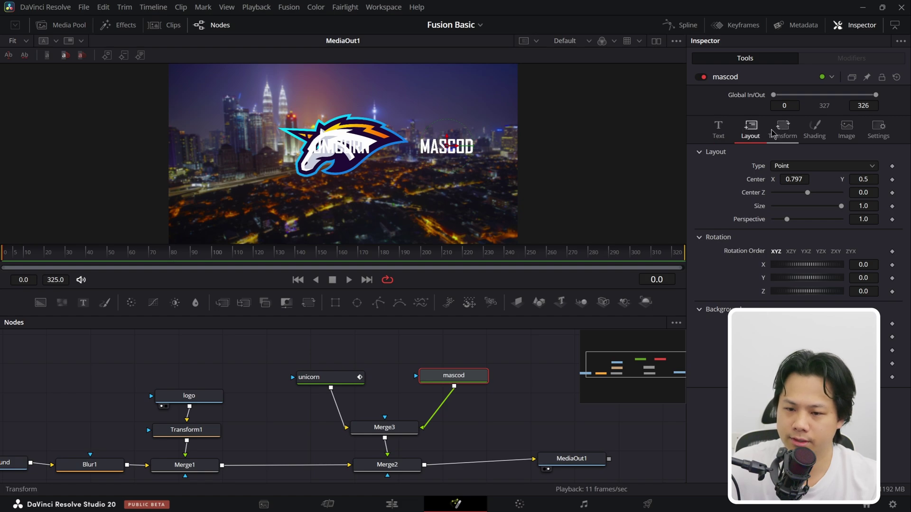
{"action": "left_click", "coordinate": [893, 180]}
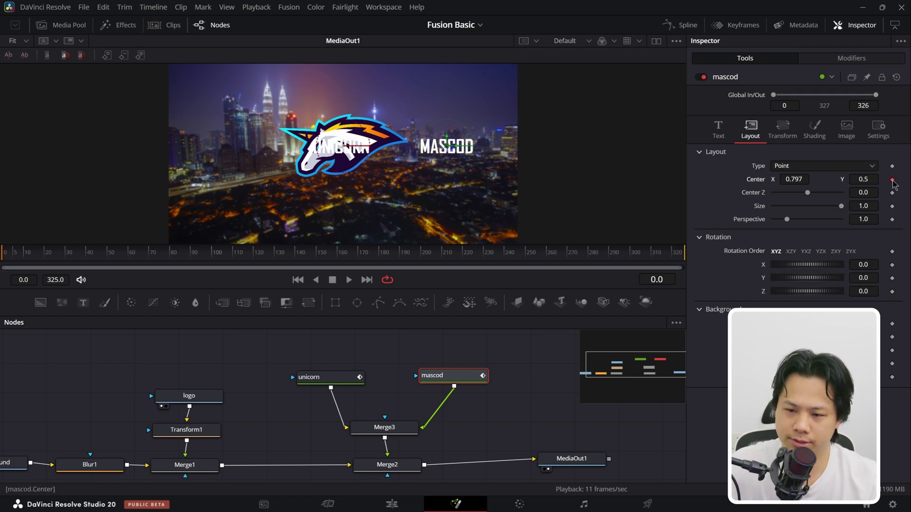
{"action": "mouse_move", "coordinate": [800, 183]}
{"action": "left_mouse_down"}
{"action": "mouse_move", "coordinate": [735, 182]}
{"action": "mouse_move", "coordinate": [789, 183]}
{"action": "left_mouse_up"}
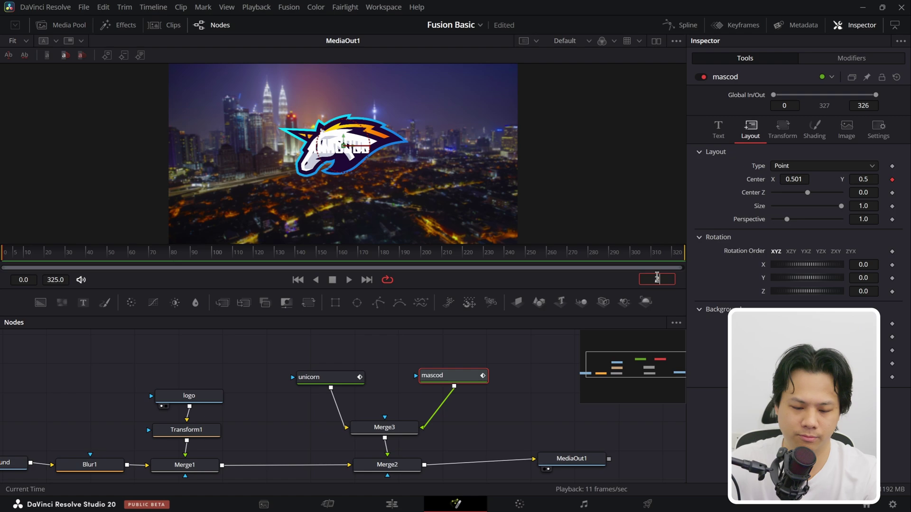
Go to the UNICORN text's second keyframe at frame 20 and keyframe the MASCOD text's layout center there with X at 0.724
{"action": "type", "text": "20"}
{"action": "key", "text": "Return"}
{"action": "left_click", "coordinate": [340, 357]}
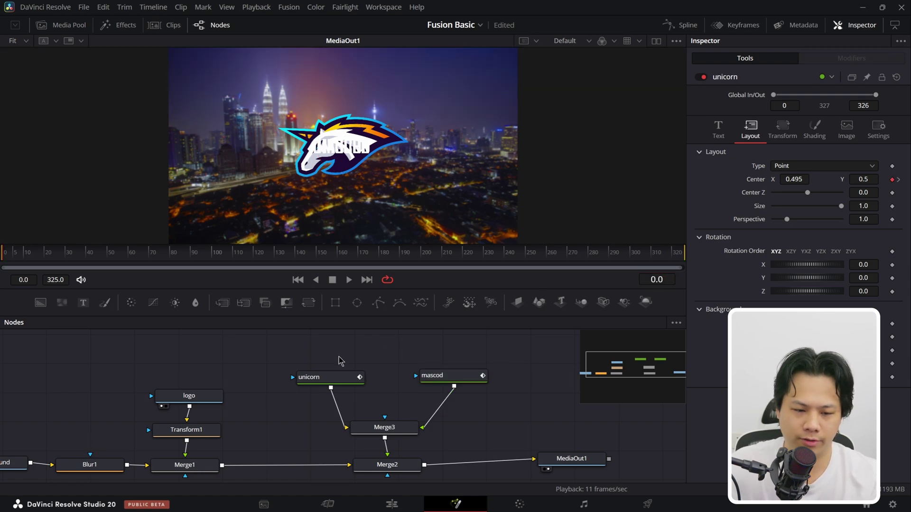
{"action": "left_click", "coordinate": [332, 377]}
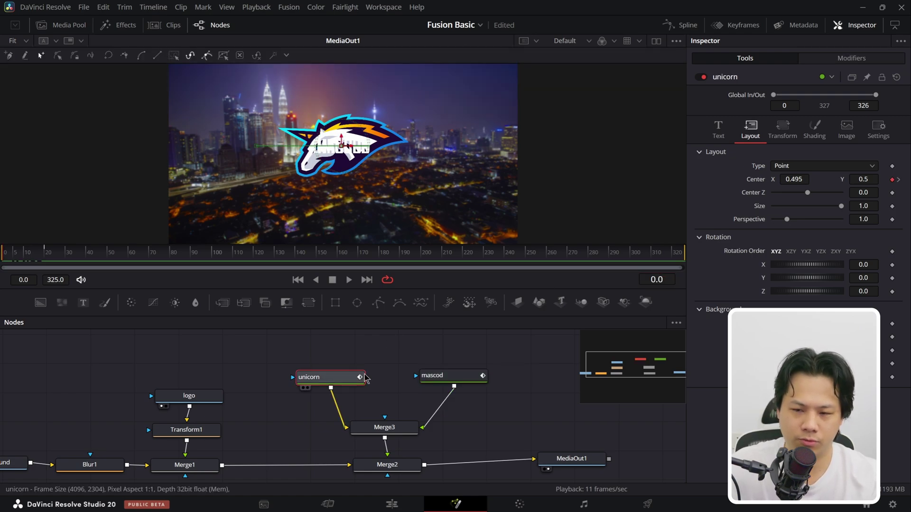
{"action": "left_click", "coordinate": [900, 180]}
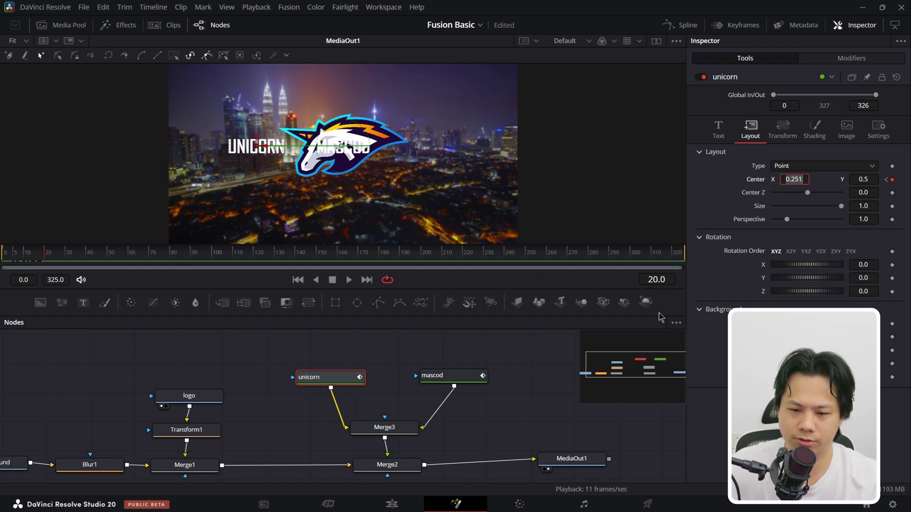
{"action": "left_click", "coordinate": [449, 375]}
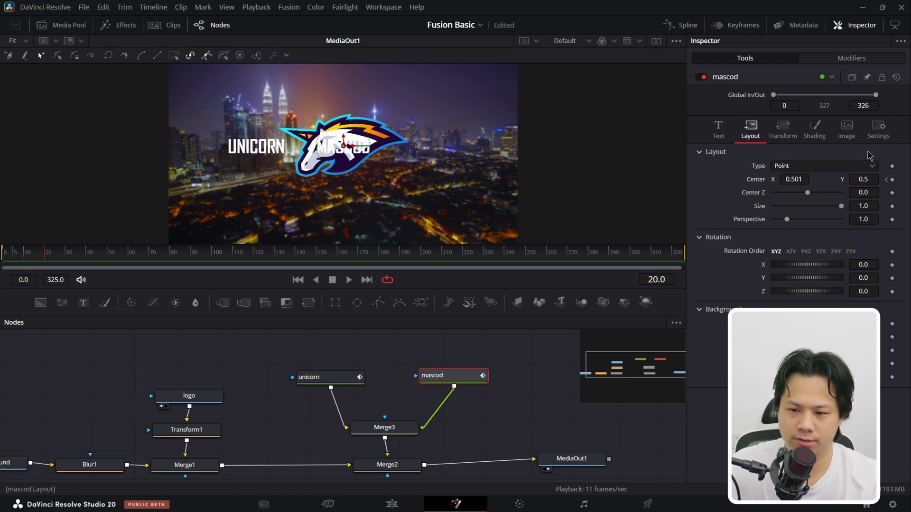
{"action": "left_click", "coordinate": [892, 180]}
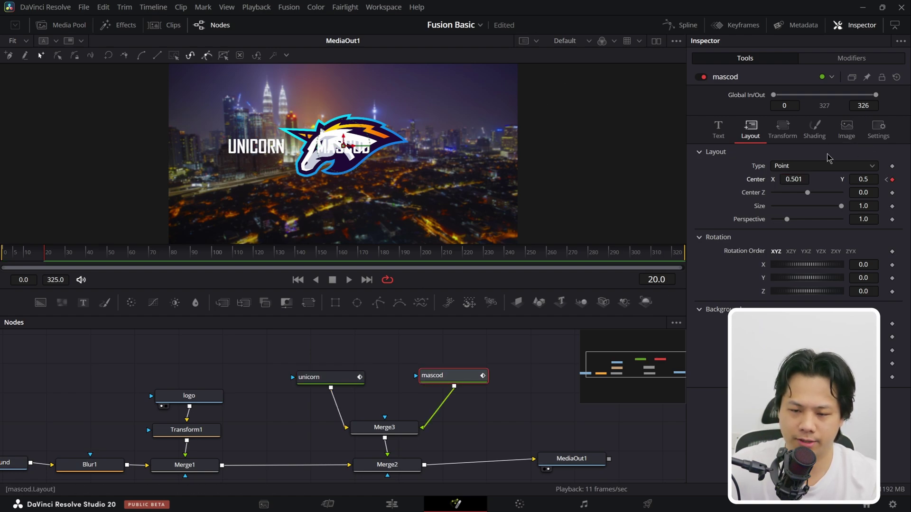
{"action": "left_click_drag", "start_coordinate": [792, 178], "coordinate": [847, 179]}
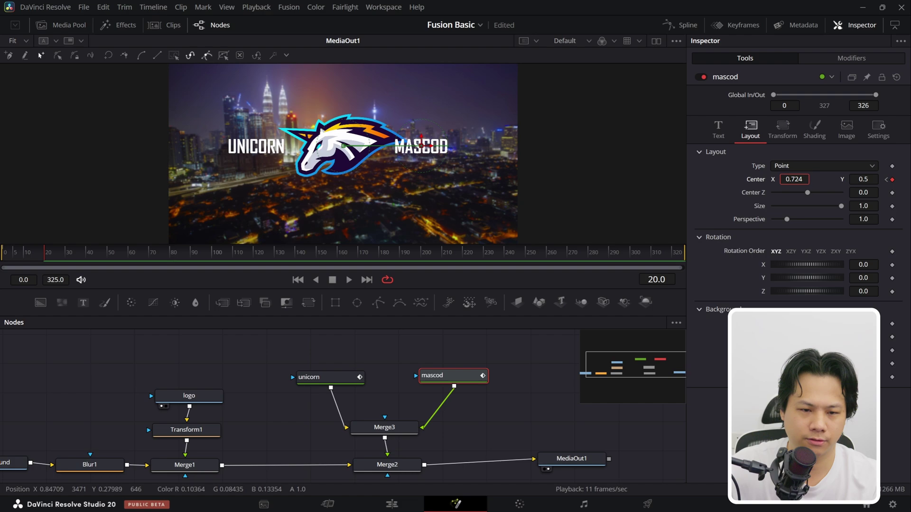
Play the composite repeatedly from frame 0 to check both texts sliding out from the logo
{"action": "left_click", "coordinate": [2, 268]}
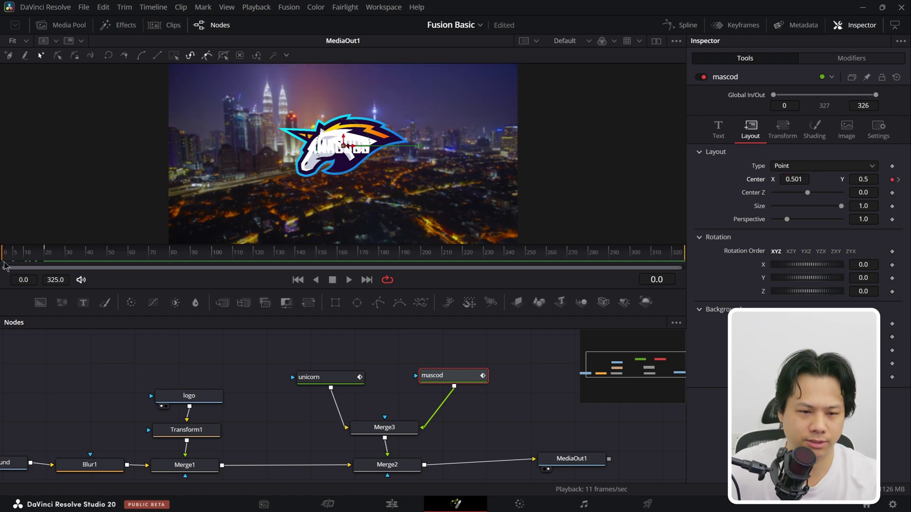
{"action": "key", "text": "space"}
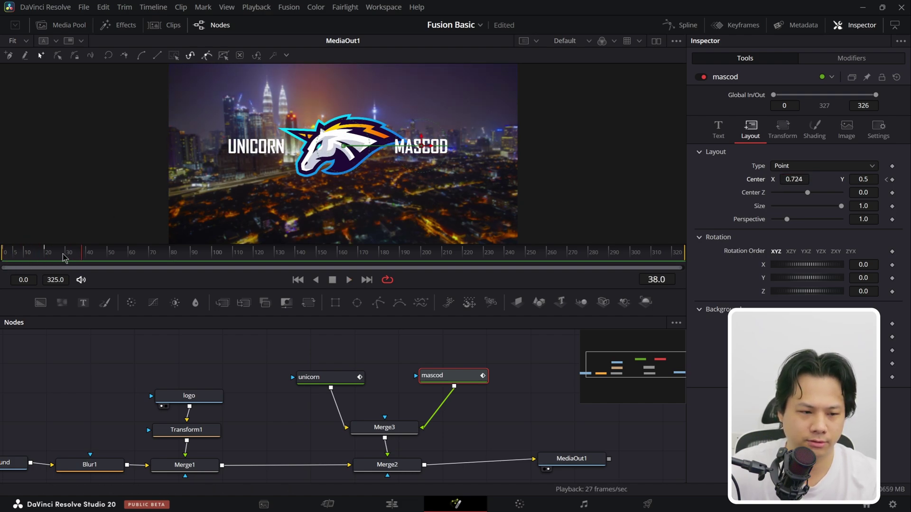
{"action": "left_click", "coordinate": [3, 260]}
{"action": "key", "text": "space"}
{"action": "key", "text": "space"}
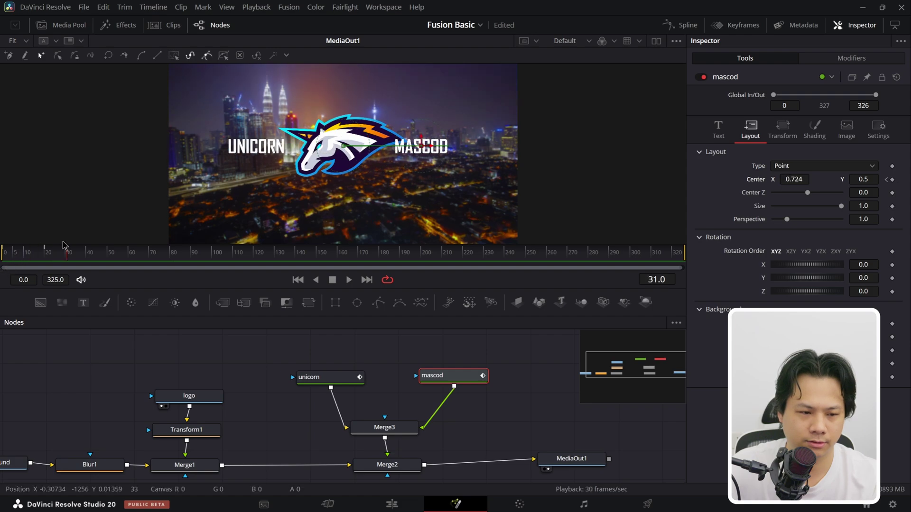
{"action": "key", "text": "Home"}
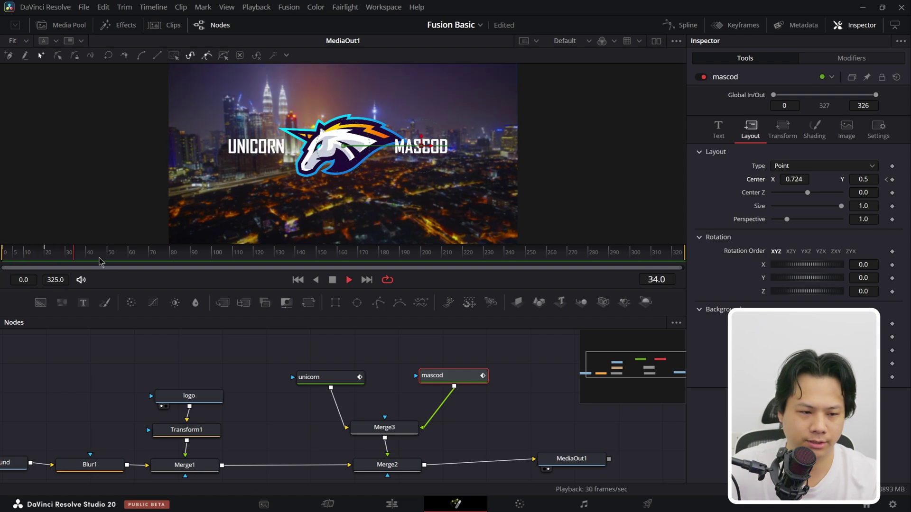
{"action": "key", "text": "Home"}
{"action": "key", "text": "space"}
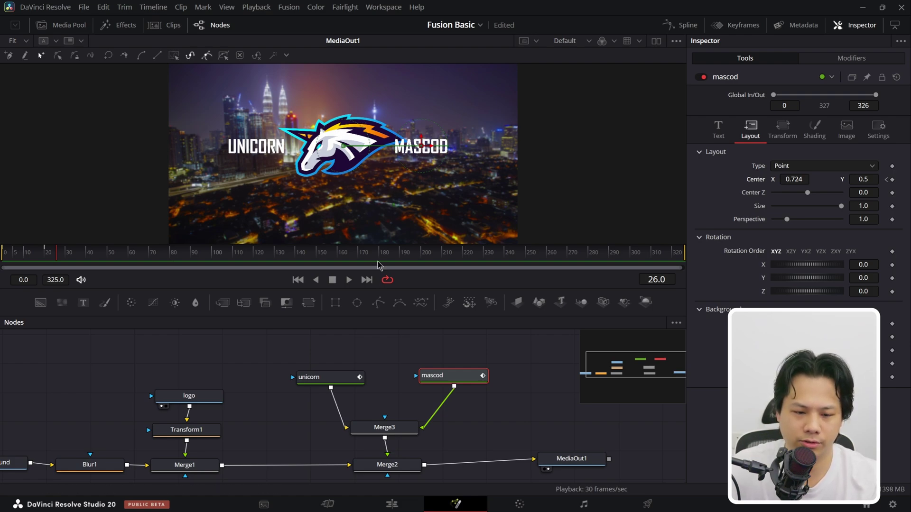
Move the logo branch with Transform1 and Merge1 between Merge2 and MediaOut1, so the logo is composited over the texts
{"action": "left_click_drag", "start_coordinate": [543, 436], "coordinate": [459, 382]}
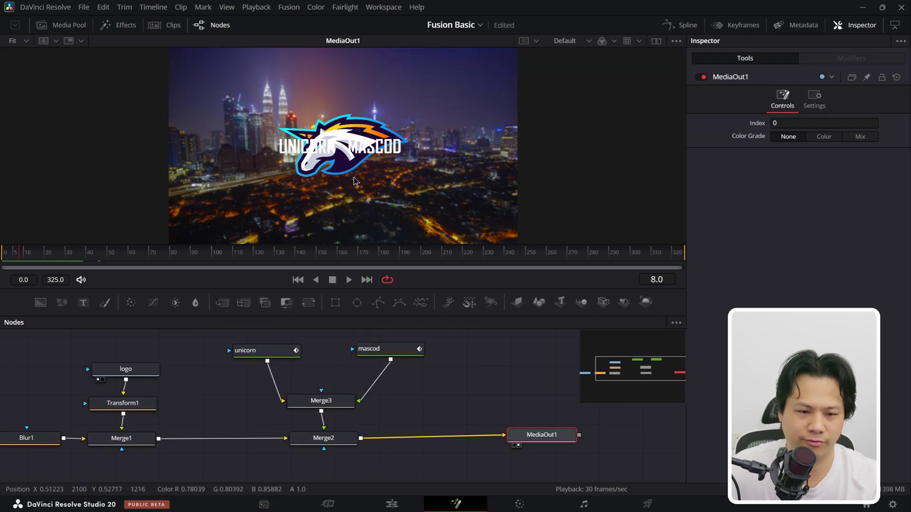
{"action": "left_click_drag", "start_coordinate": [260, 460], "coordinate": [301, 455]}
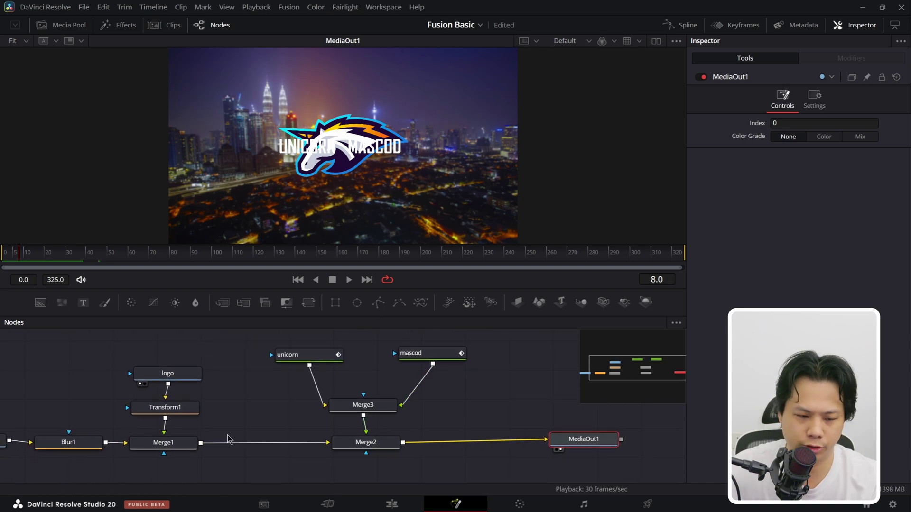
{"action": "left_click_drag", "start_coordinate": [201, 351], "coordinate": [509, 443]}
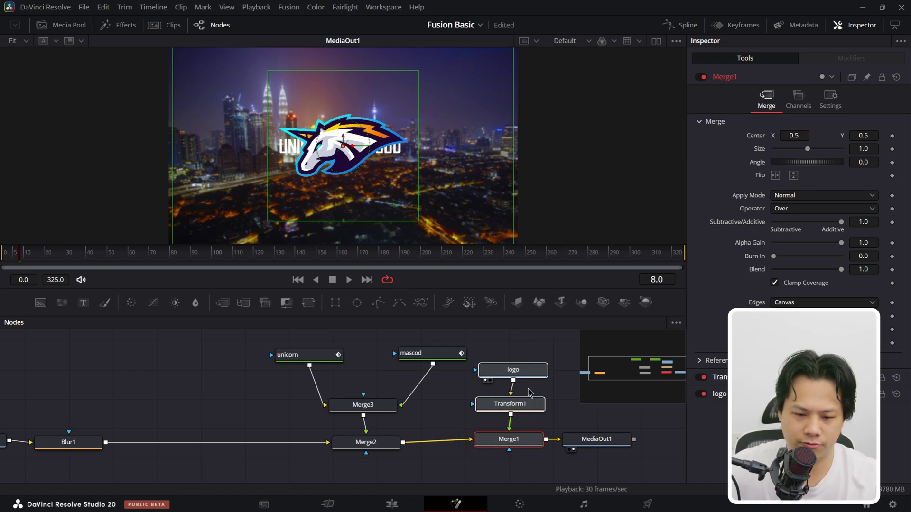
Tidy the node tree by moving the text branch with Merge2 next to Blur1 and the logo branch with Merge1 closer to it
{"action": "left_click_drag", "start_coordinate": [295, 341], "coordinate": [428, 450]}
{"action": "left_click_drag", "start_coordinate": [360, 443], "coordinate": [195, 443]}
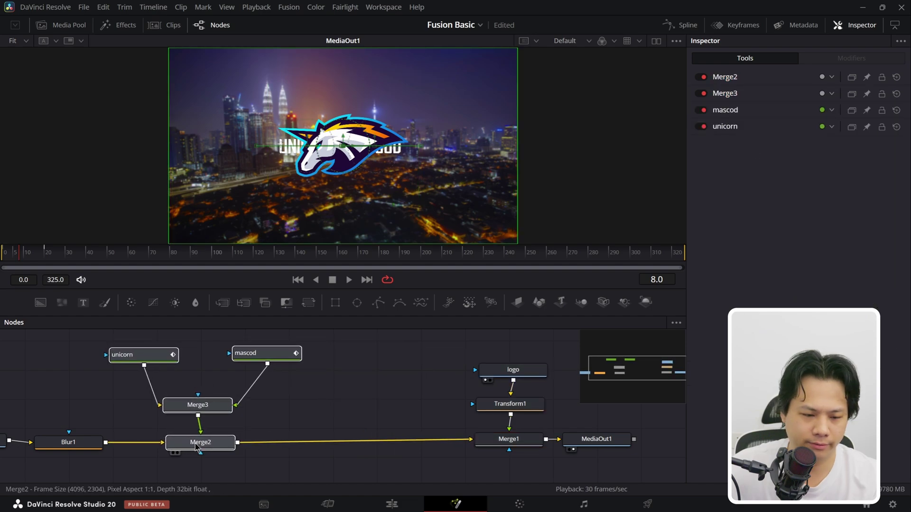
{"action": "left_click", "coordinate": [195, 446]}
{"action": "left_click_drag", "start_coordinate": [473, 348], "coordinate": [389, 443]}
{"action": "left_click", "coordinate": [389, 443]}
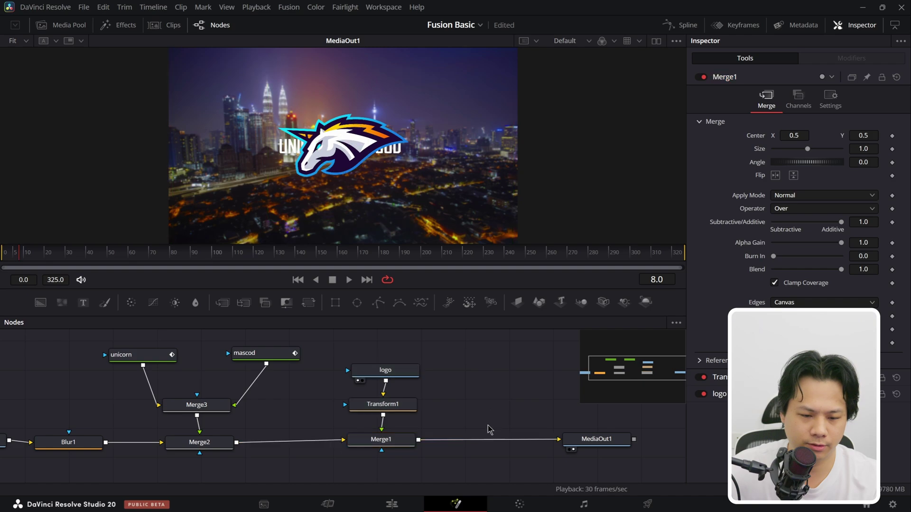
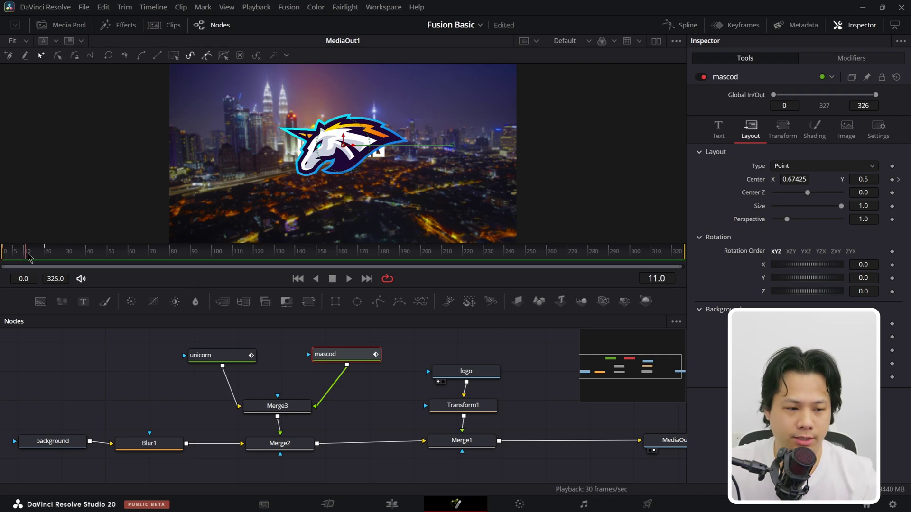
Play the composite from frame 0 to check how the texts emerge from behind the logo
{"action": "left_click_drag", "start_coordinate": [44, 256], "coordinate": [2, 257]}
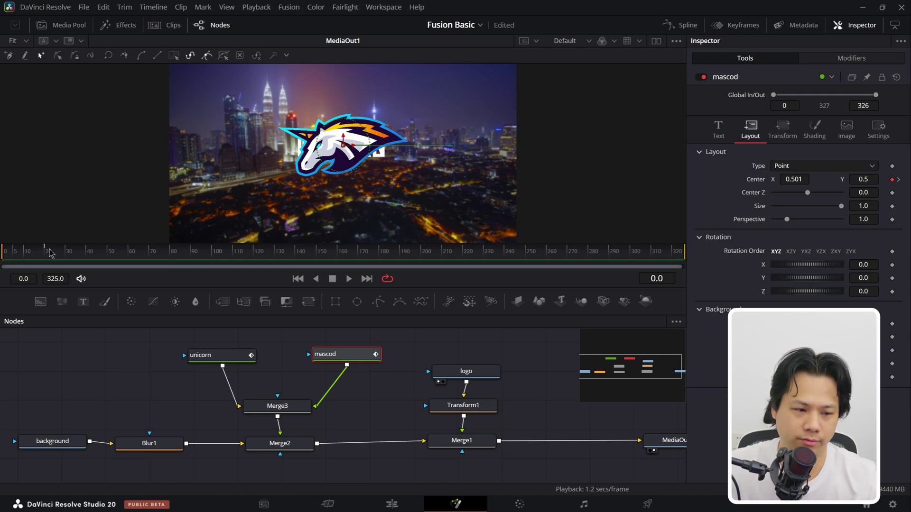
{"action": "left_click_drag", "start_coordinate": [45, 251], "coordinate": [2, 257]}
{"action": "key", "text": "space"}
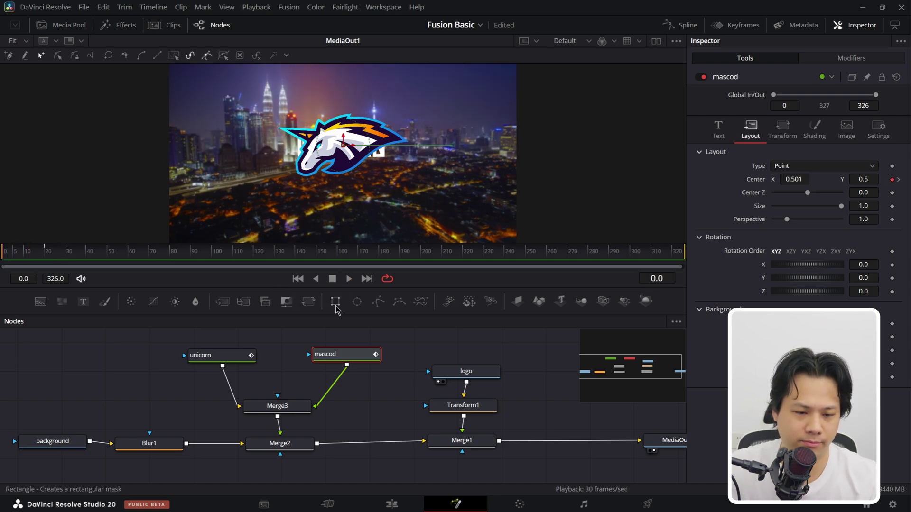
Add a Rectangle mask node beside the unicorn node and connect it to unicorn's effect mask input
{"action": "left_click_drag", "start_coordinate": [337, 307], "coordinate": [315, 292]}
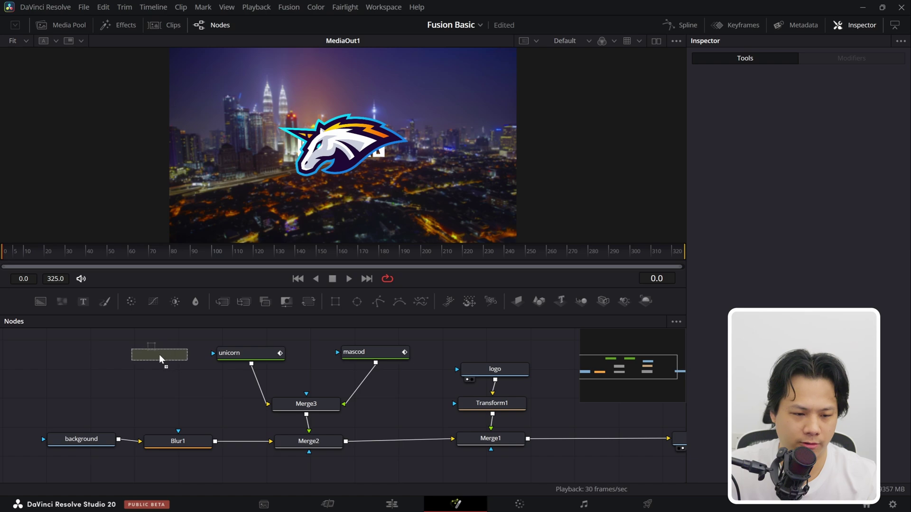
{"action": "left_click_drag", "start_coordinate": [158, 355], "coordinate": [213, 354]}
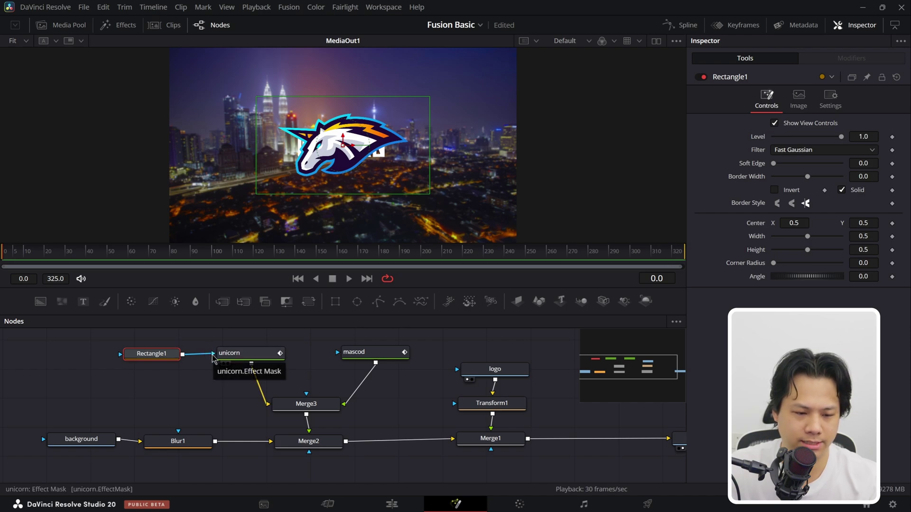
{"action": "left_click", "coordinate": [81, 440]}
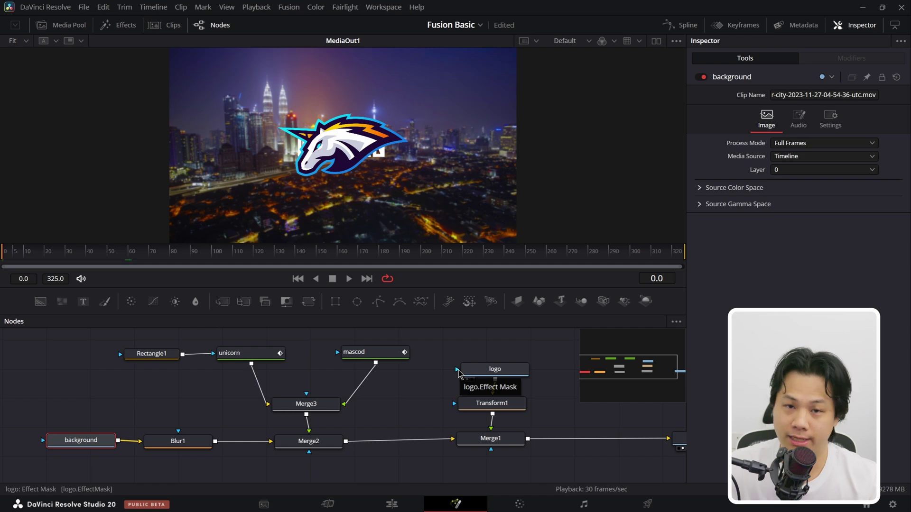
Fit the rectangle mask around the UNICORN text at frame 20, with center about X 0.21, Y 0.497, width 0.30 and height 0.21
{"action": "left_click_drag", "start_coordinate": [150, 356], "coordinate": [163, 354]}
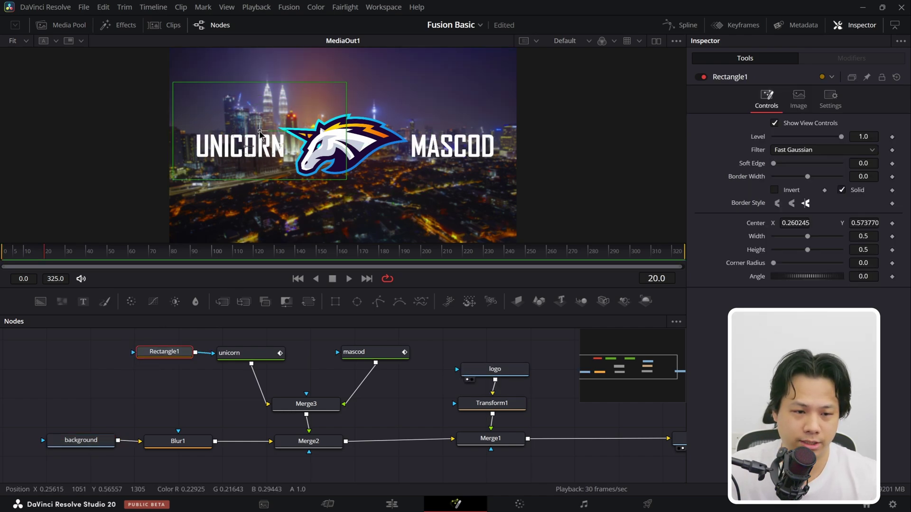
{"action": "left_click_drag", "start_coordinate": [260, 131], "coordinate": [244, 148]}
{"action": "right_click", "coordinate": [266, 142]}
{"action": "left_click", "coordinate": [230, 185]}
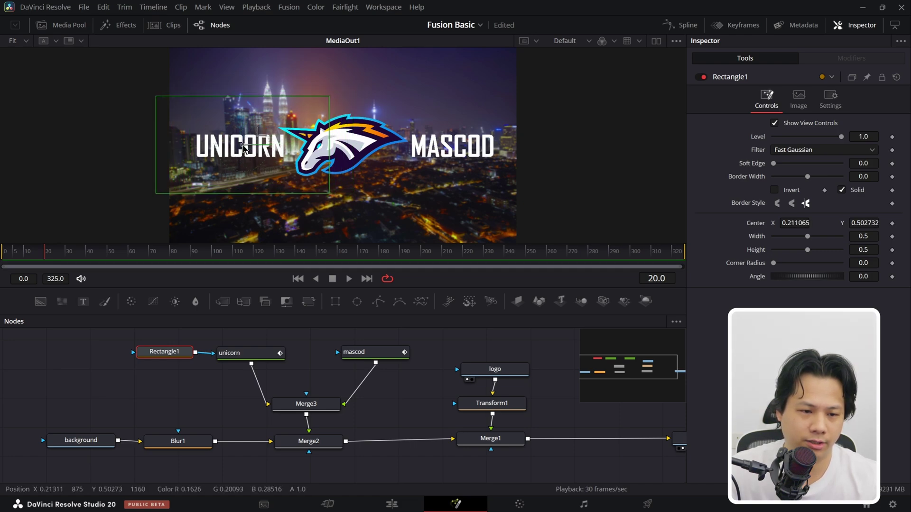
{"action": "left_click_drag", "start_coordinate": [331, 154], "coordinate": [242, 146]}
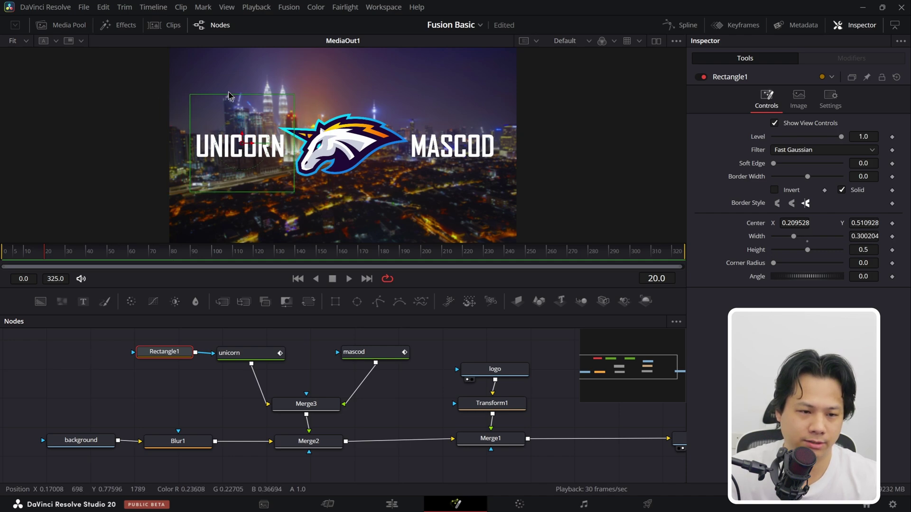
{"action": "left_click_drag", "start_coordinate": [229, 95], "coordinate": [243, 147]}
Play the composite repeatedly from frame 0 to check how the rectangle mask reveals the UNICORN text
{"action": "key", "text": "Home"}
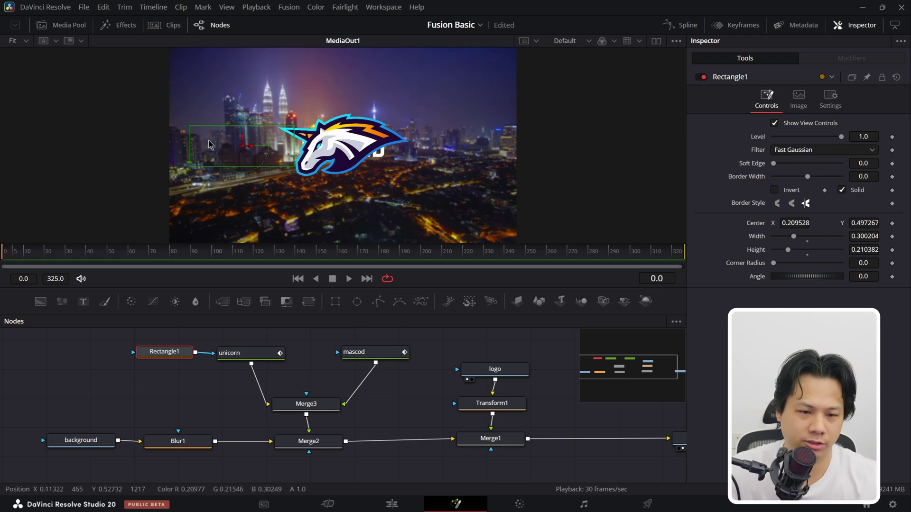
{"action": "key", "text": "space"}
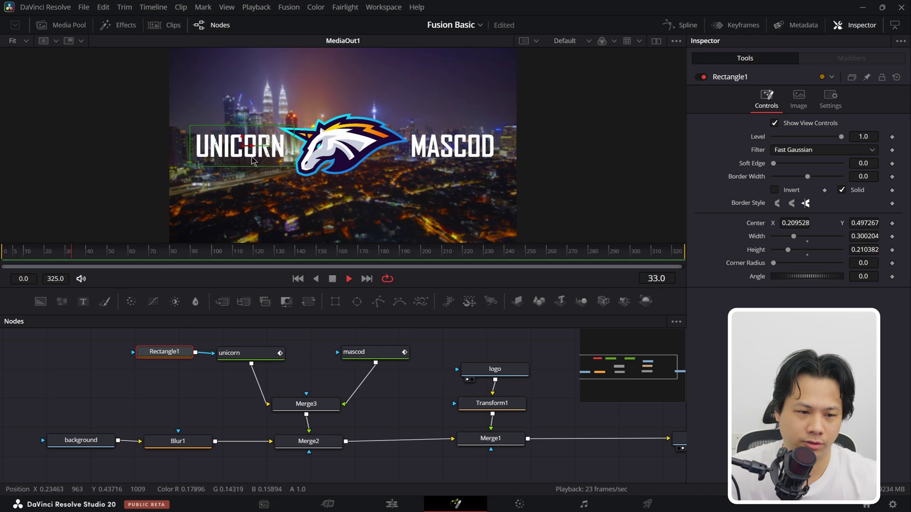
{"action": "key", "text": "Home"}
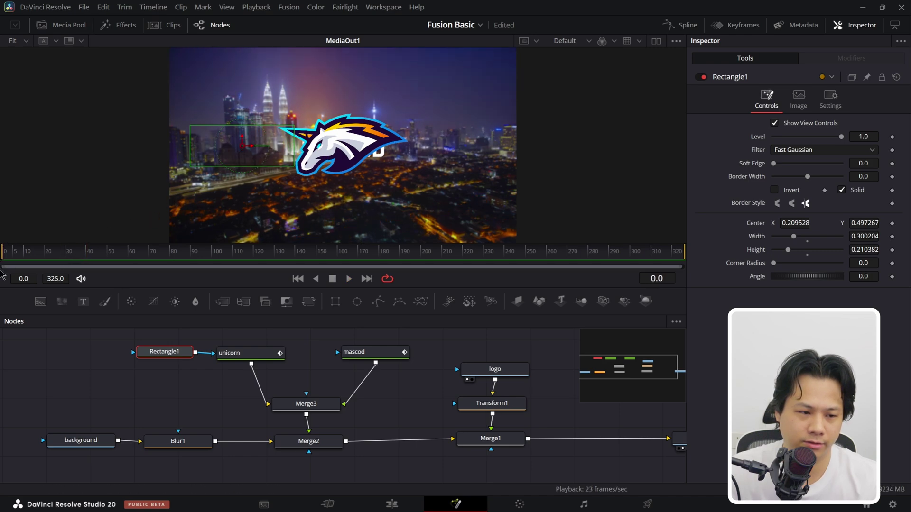
{"action": "key", "text": "space"}
{"action": "key", "text": "Home"}
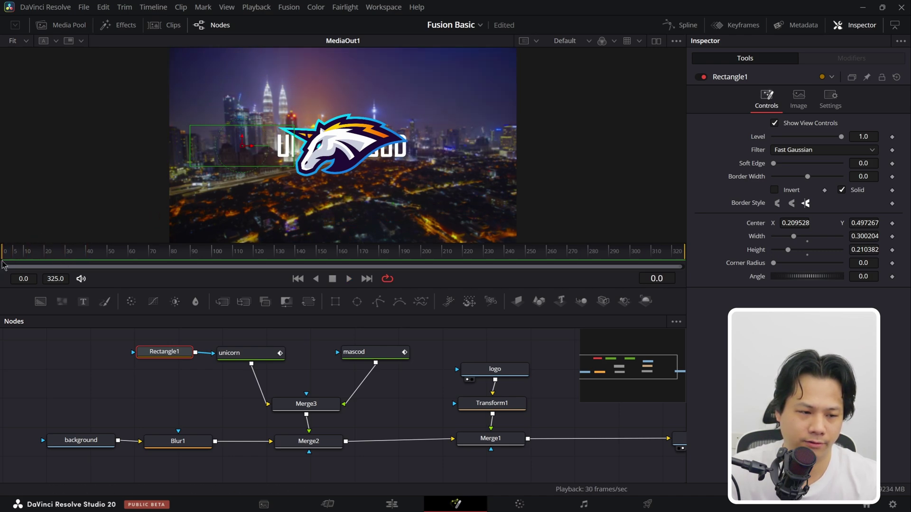
{"action": "key", "text": "space"}
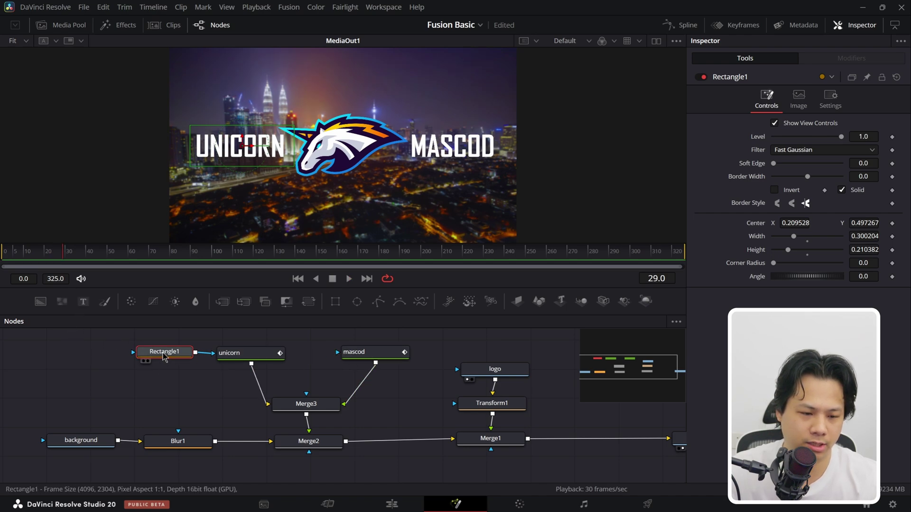
Copy Rectangle1 onto the mascod node as its effect mask and move the copy over the MASCOD text, center X about 0.809
{"action": "left_click_drag", "start_coordinate": [164, 357], "coordinate": [162, 358]}
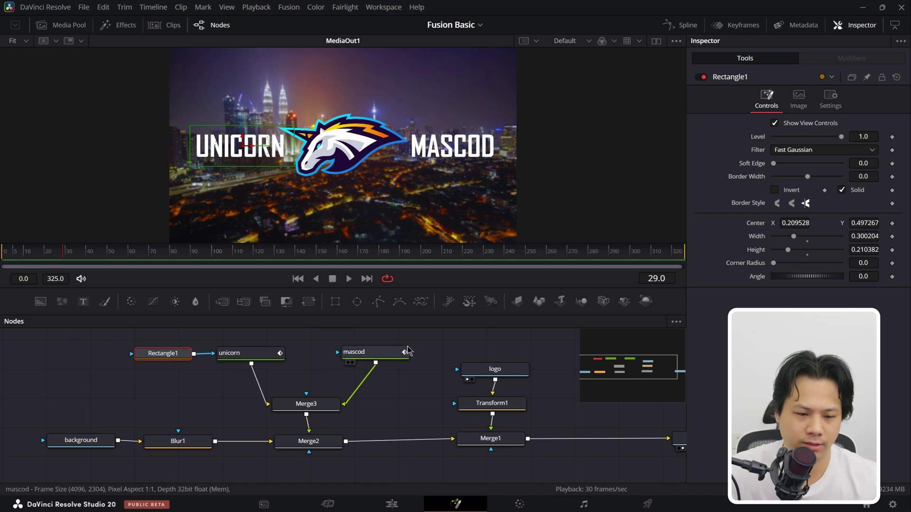
{"action": "left_click", "coordinate": [387, 355]}
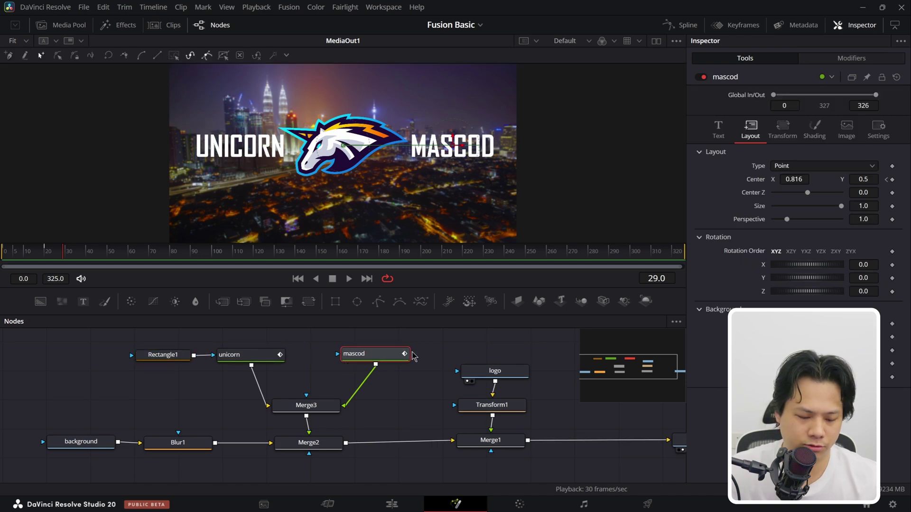
{"action": "key", "text": "ctrl+v"}
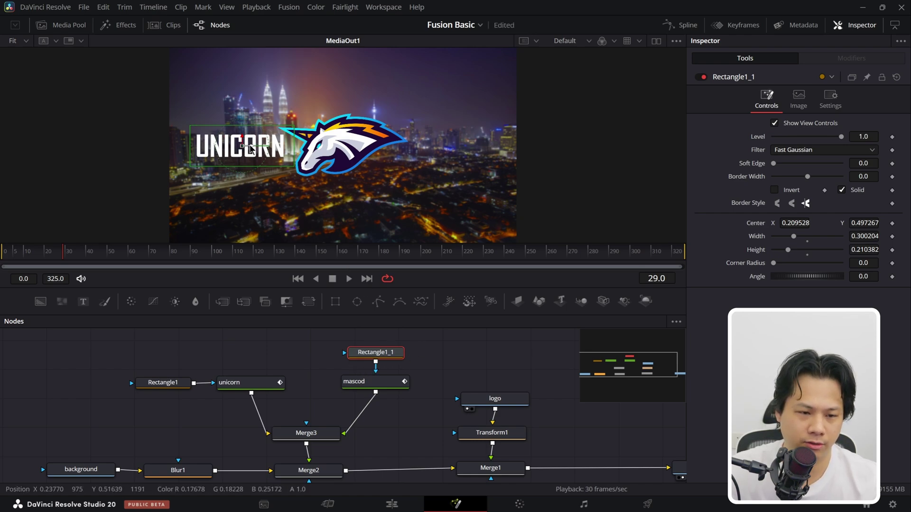
{"action": "left_click_drag", "start_coordinate": [250, 148], "coordinate": [458, 157]}
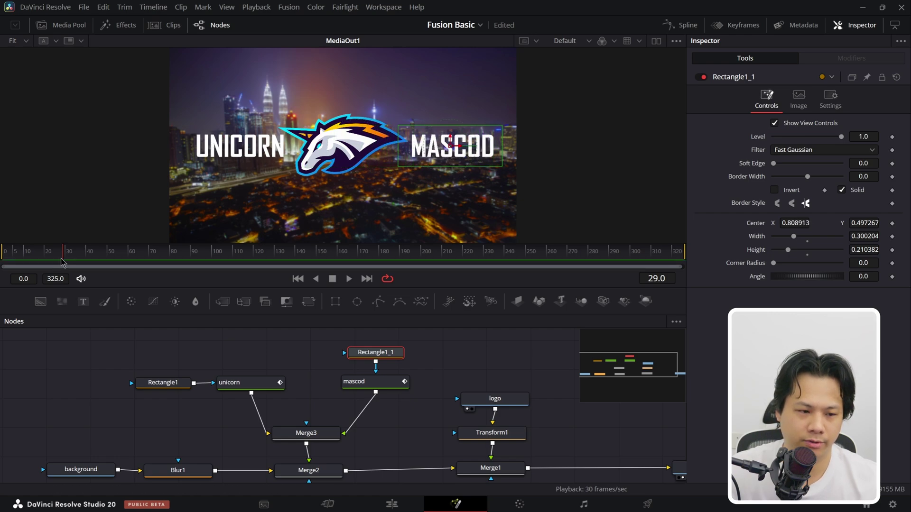
Replay the composite from frame 0 several times to check both masked texts sliding out from the logo
{"action": "left_click_drag", "start_coordinate": [63, 251], "coordinate": [1, 251]}
{"action": "key", "text": "space"}
{"action": "key", "text": "space"}
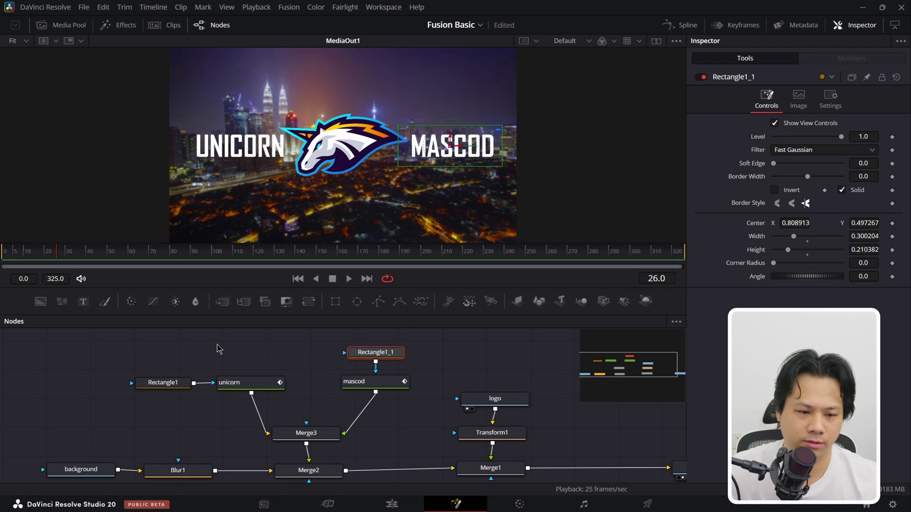
{"action": "left_click", "coordinate": [262, 358]}
{"action": "left_click_drag", "start_coordinate": [59, 251], "coordinate": [2, 250]}
{"action": "key", "text": "space"}
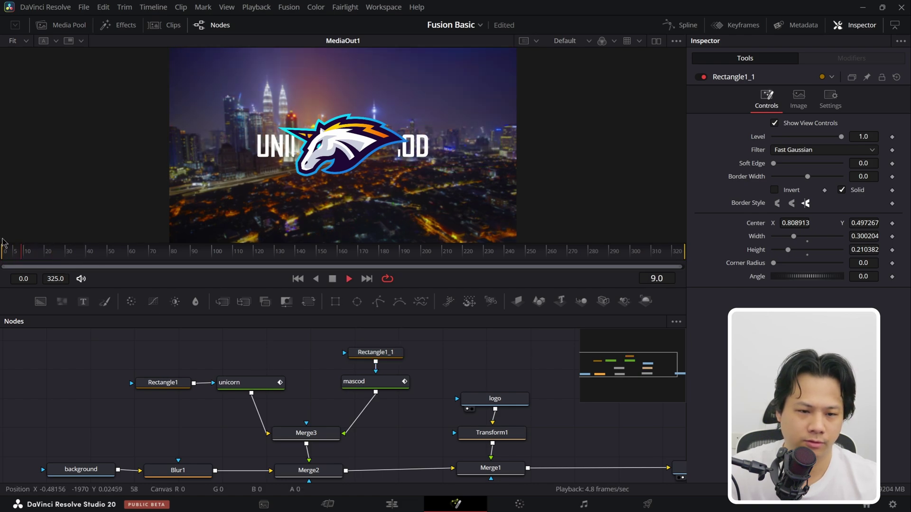
{"action": "key", "text": "space"}
{"action": "left_click_drag", "start_coordinate": [75, 251], "coordinate": [1, 252]}
{"action": "key", "text": "space"}
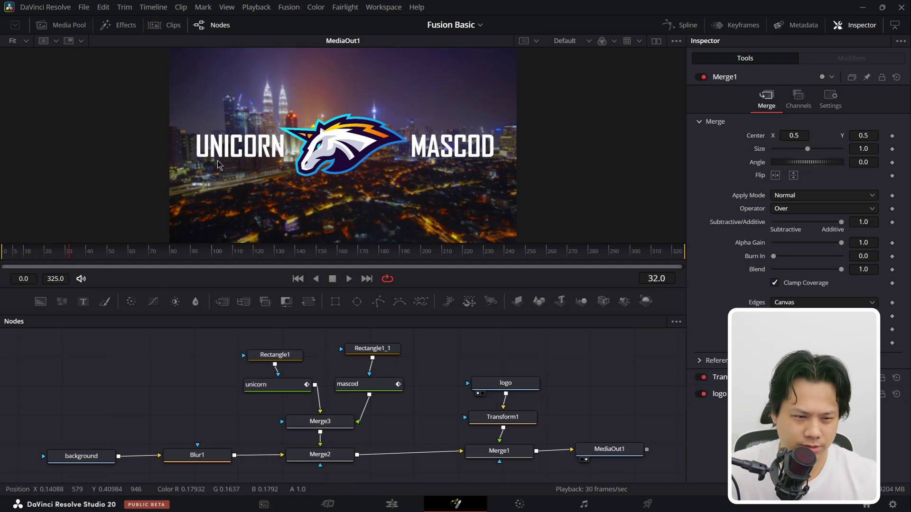
{"action": "left_click_drag", "start_coordinate": [47, 250], "coordinate": [1, 253]}
{"action": "key", "text": "space"}
{"action": "key", "text": "space"}
{"action": "key", "text": "space"}
{"action": "key", "text": "space"}
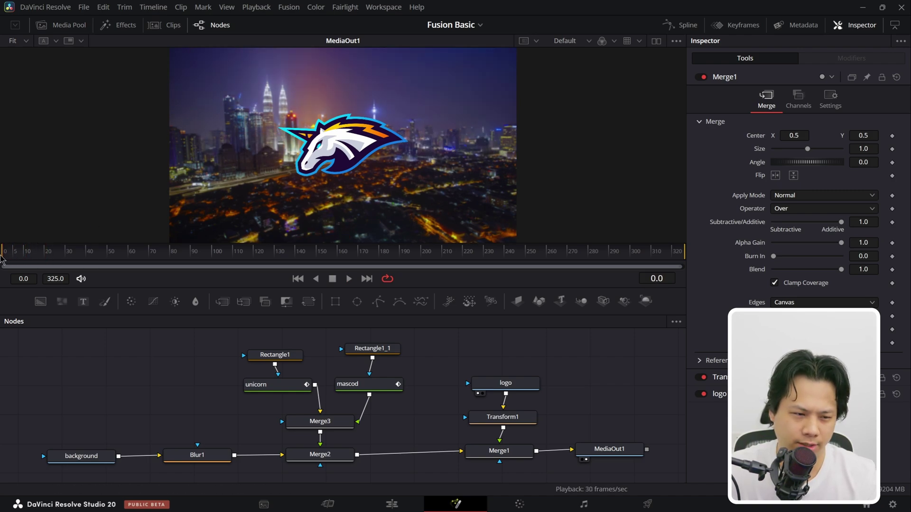
Open the Spline editor, display the displacement curves of mascod and unicorn, and fit them in the view
{"action": "left_click", "coordinate": [684, 27]}
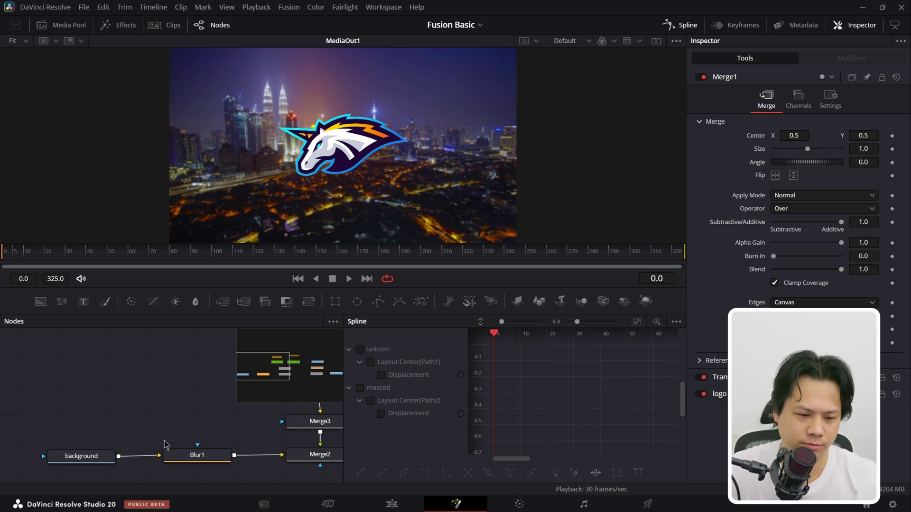
{"action": "left_click_drag", "start_coordinate": [164, 441], "coordinate": [1, 424]}
{"action": "left_click_drag", "start_coordinate": [243, 409], "coordinate": [204, 445]}
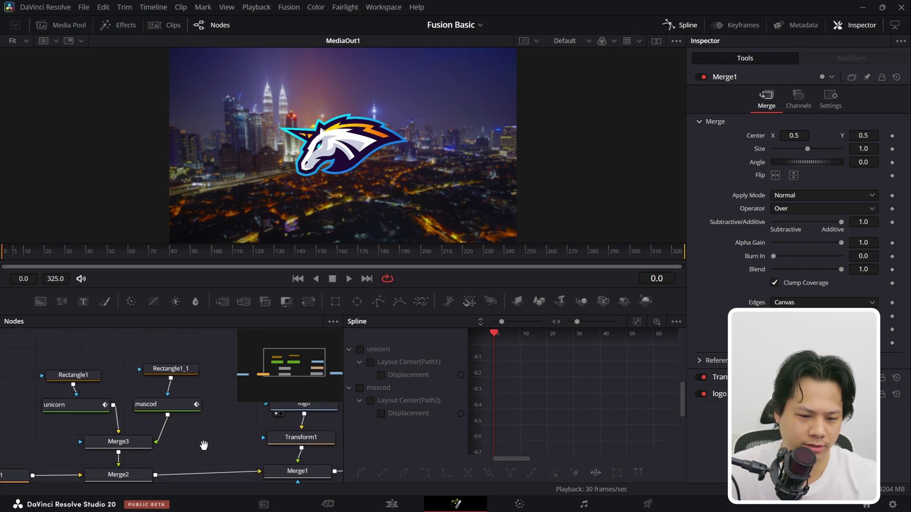
{"action": "left_click", "coordinate": [381, 414]}
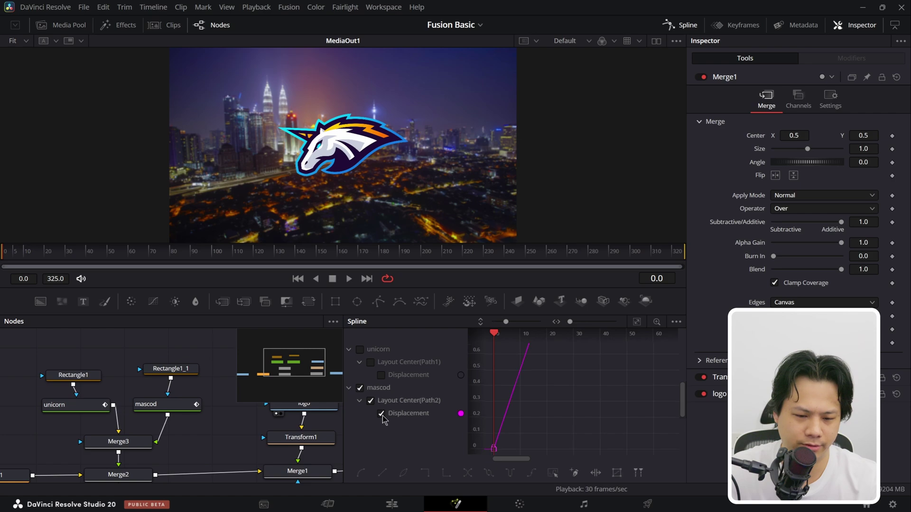
{"action": "left_click", "coordinate": [381, 375]}
{"action": "left_click_drag", "start_coordinate": [565, 386], "coordinate": [599, 394]}
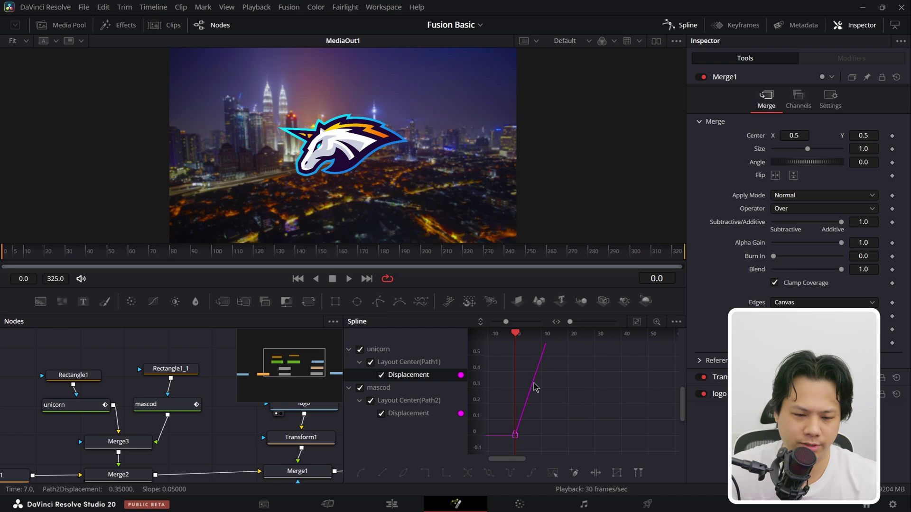
{"action": "left_click", "coordinate": [637, 322]}
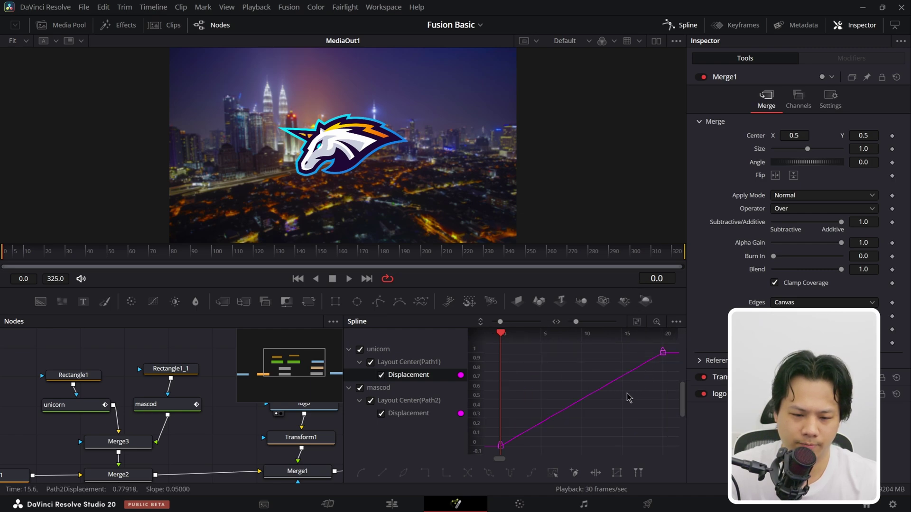
Smooth the end keyframes at frame 20 on the mascod and unicorn displacement curves so both texts ease to a stop
{"action": "left_click_drag", "start_coordinate": [583, 432], "coordinate": [519, 445]}
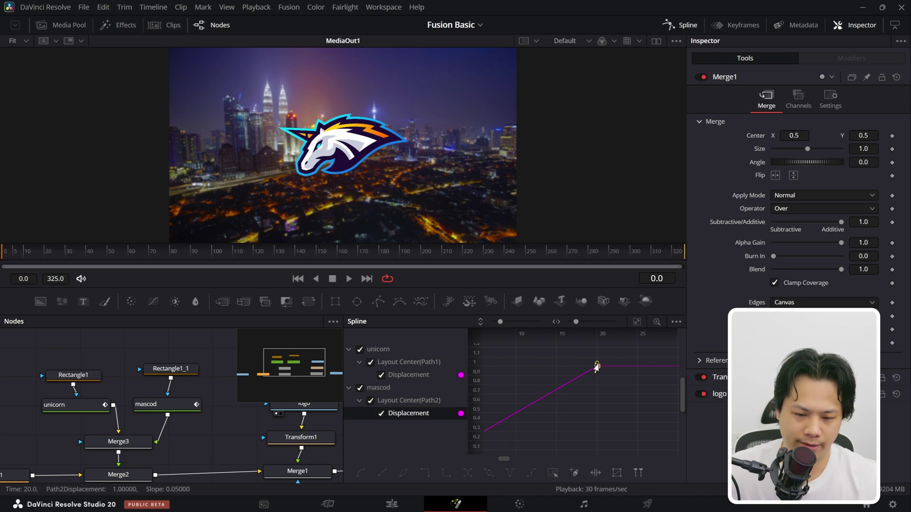
{"action": "left_click", "coordinate": [556, 438]}
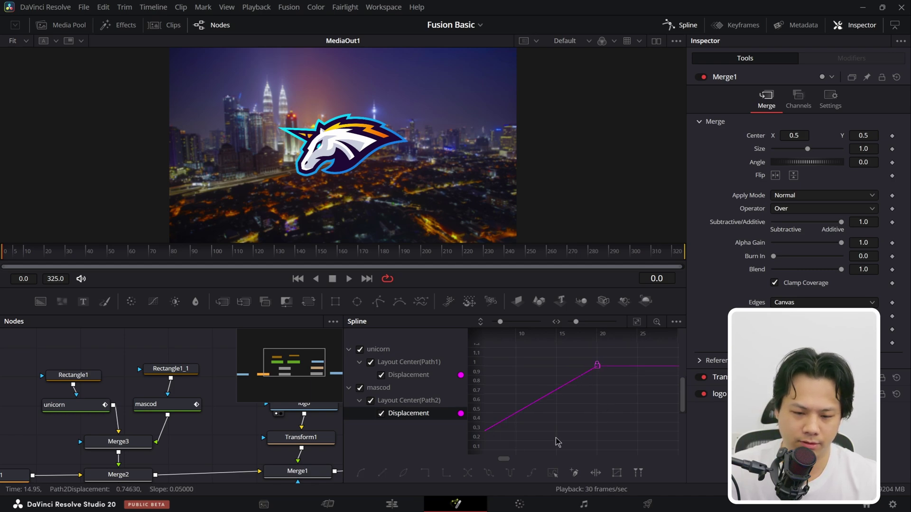
{"action": "left_click_drag", "start_coordinate": [551, 444], "coordinate": [624, 424]}
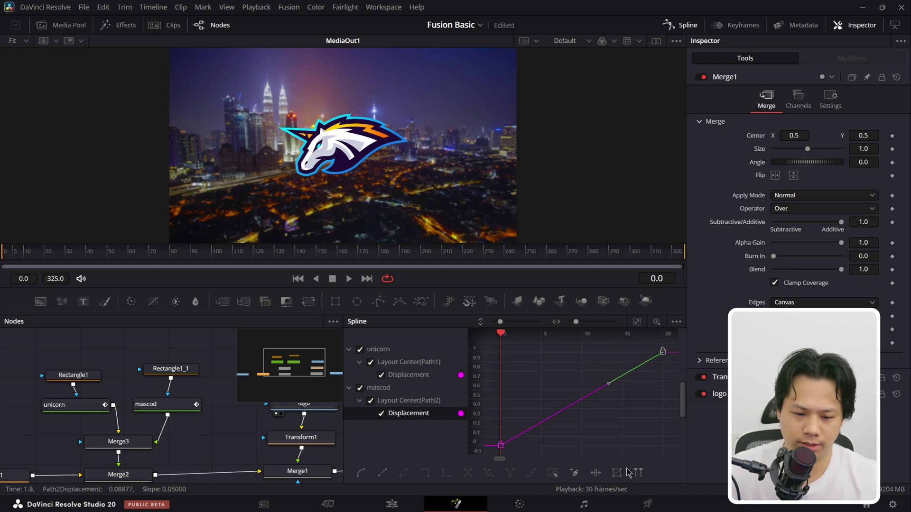
{"action": "left_click", "coordinate": [361, 473]}
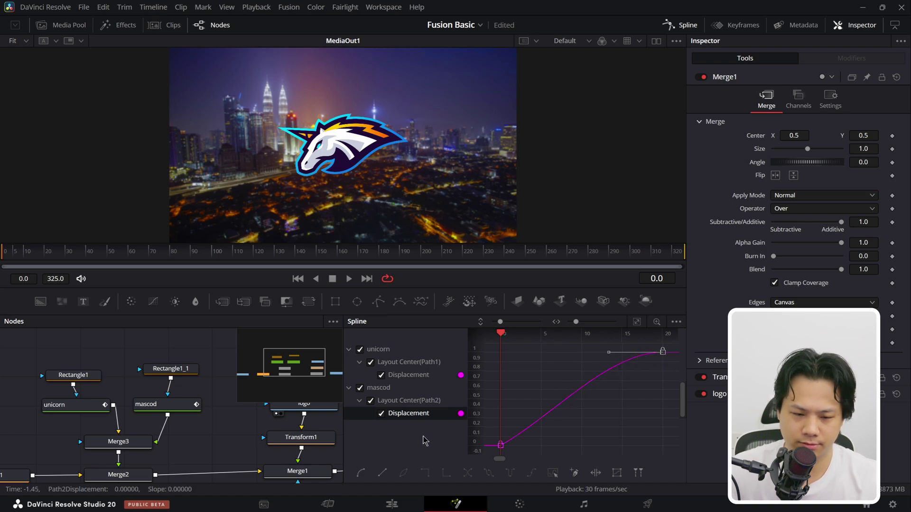
{"action": "left_click", "coordinate": [411, 376]}
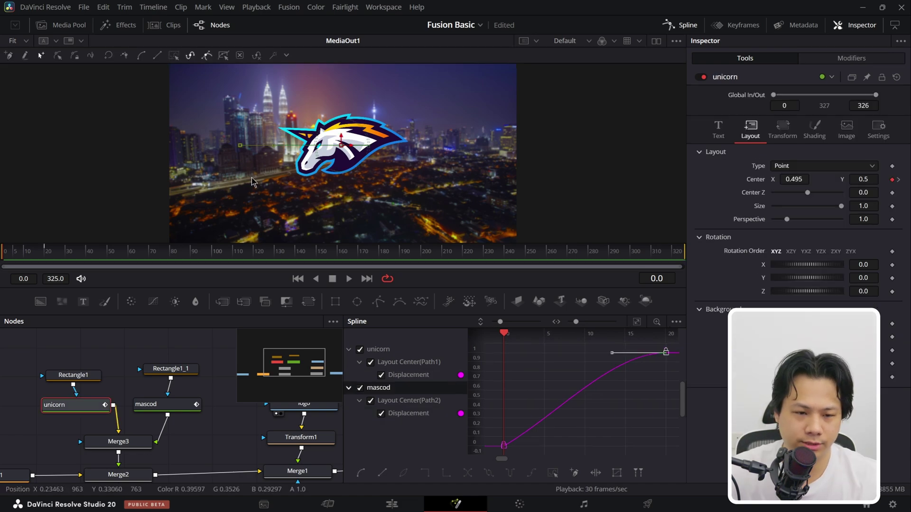
Play the composite from frame 0 to check the eased movement of both texts
{"action": "key", "text": "space"}
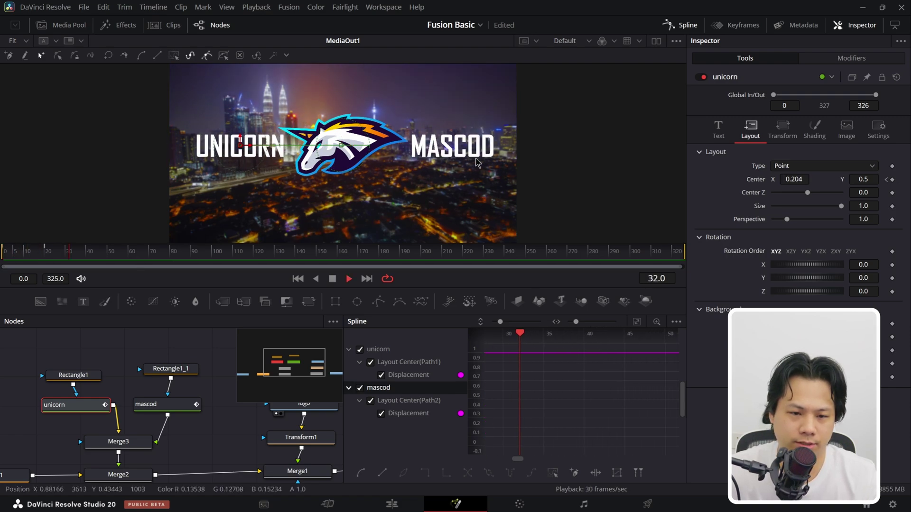
{"action": "key", "text": "space"}
{"action": "left_click_drag", "start_coordinate": [55, 257], "coordinate": [3, 255]}
{"action": "key", "text": "space"}
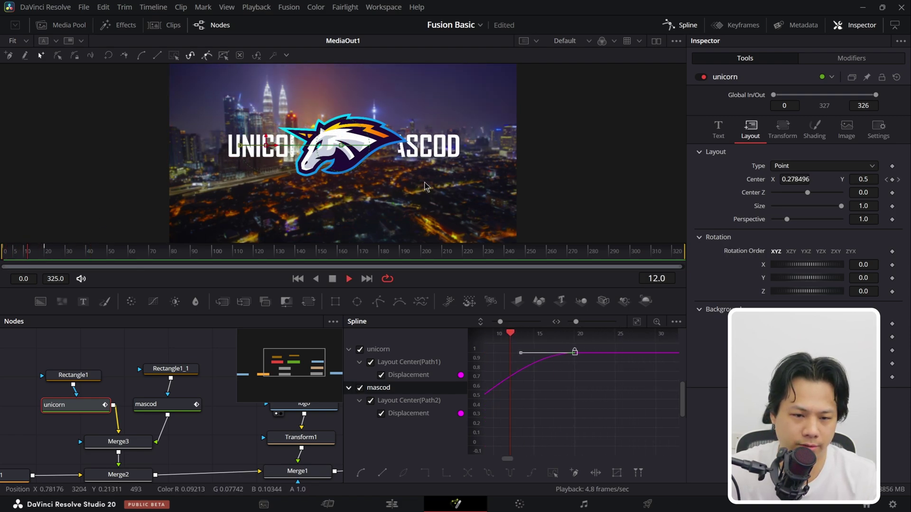
{"action": "key", "text": "space"}
{"action": "key", "text": "Home"}
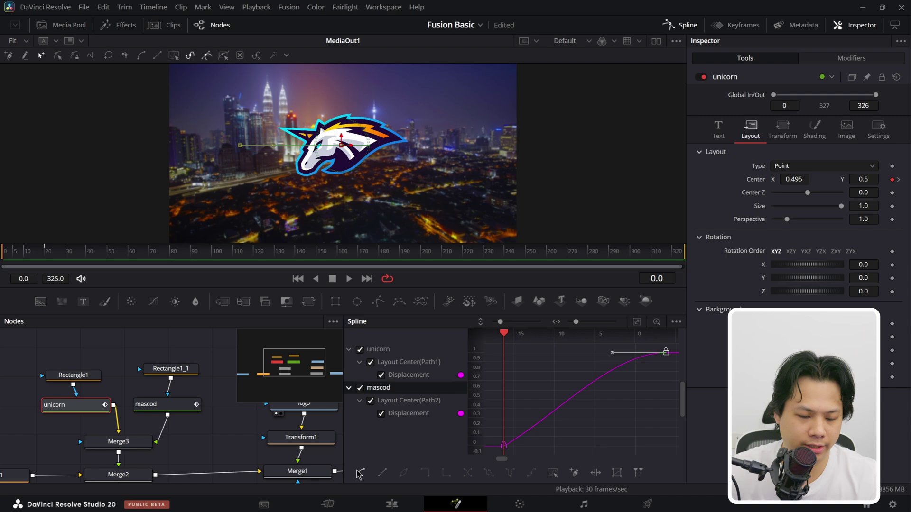
Switch to the Edit page and play Timeline 1 from its start to review the finished Fusion clip
{"action": "left_click", "coordinate": [390, 504]}
{"action": "left_click", "coordinate": [450, 321]}
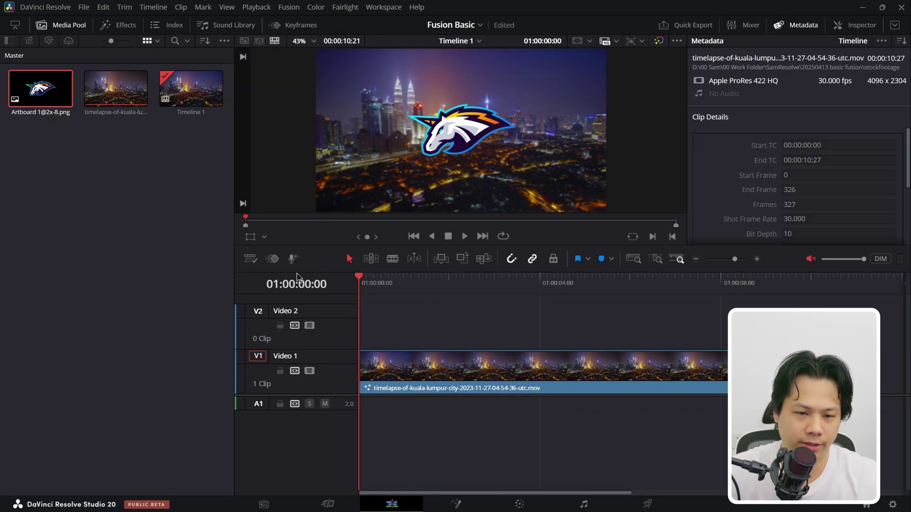
{"action": "key", "text": "space"}
Replay Timeline 1 from its start to review the UNICORN and MASCOD texts sliding out from behind the logo
{"action": "key", "text": "space"}
{"action": "left_click_drag", "start_coordinate": [375, 281], "coordinate": [330, 283]}
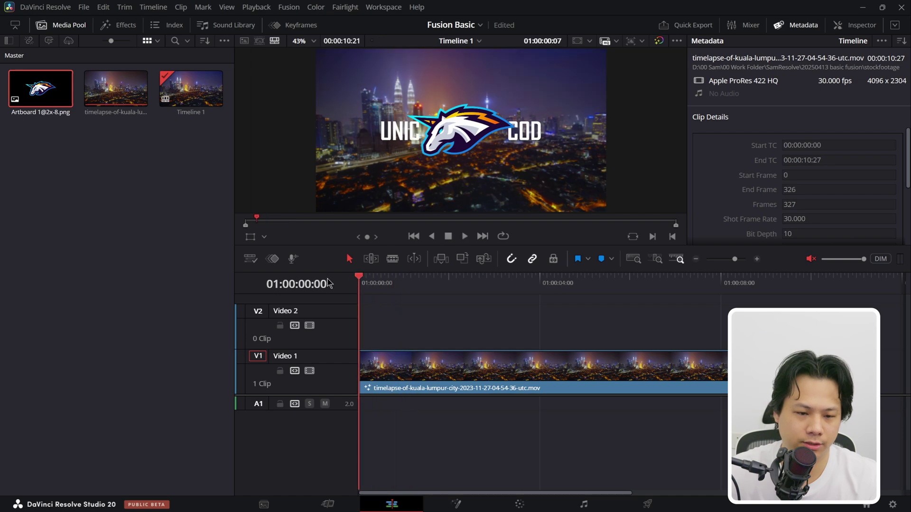
{"action": "key", "text": "space"}
{"action": "key", "text": "space"}
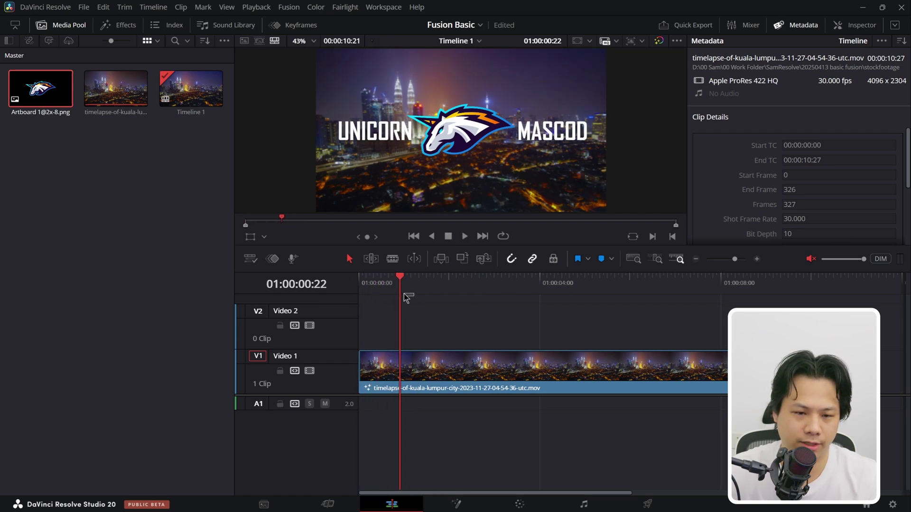
{"action": "left_click", "coordinate": [407, 297]}
{"action": "key", "text": "Home"}
{"action": "key", "text": "space"}
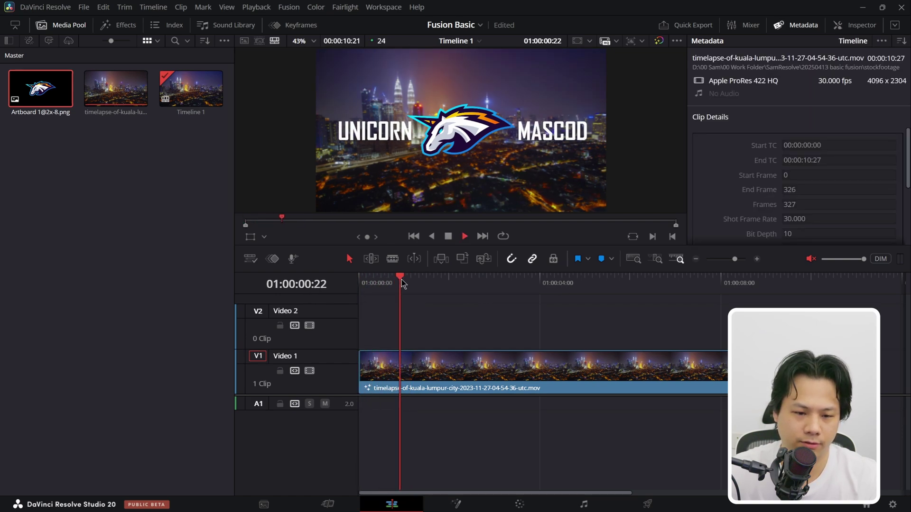
{"action": "key", "text": "space"}
Trim the end of the Video 1 clip back to 01:00:01:05 and play the shortened clip
{"action": "left_click_drag", "start_coordinate": [854, 370], "coordinate": [412, 370]}
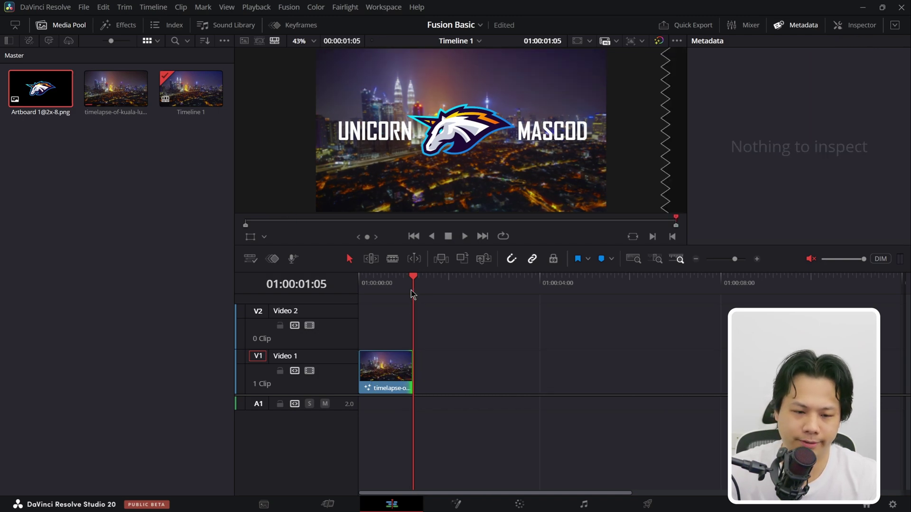
{"action": "scroll", "coordinate": [425, 328], "scroll_direction": "up", "scroll_amount": 3}
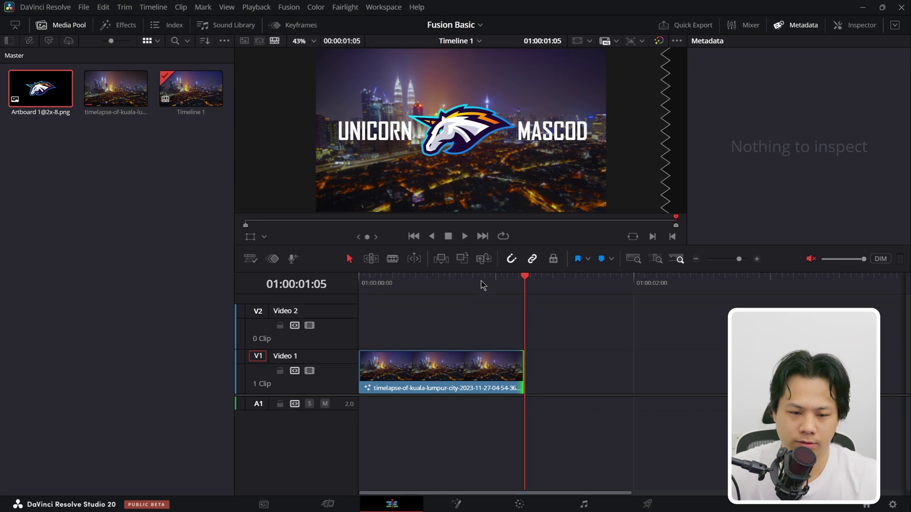
{"action": "key", "text": "space"}
{"action": "left_click", "coordinate": [460, 279]}
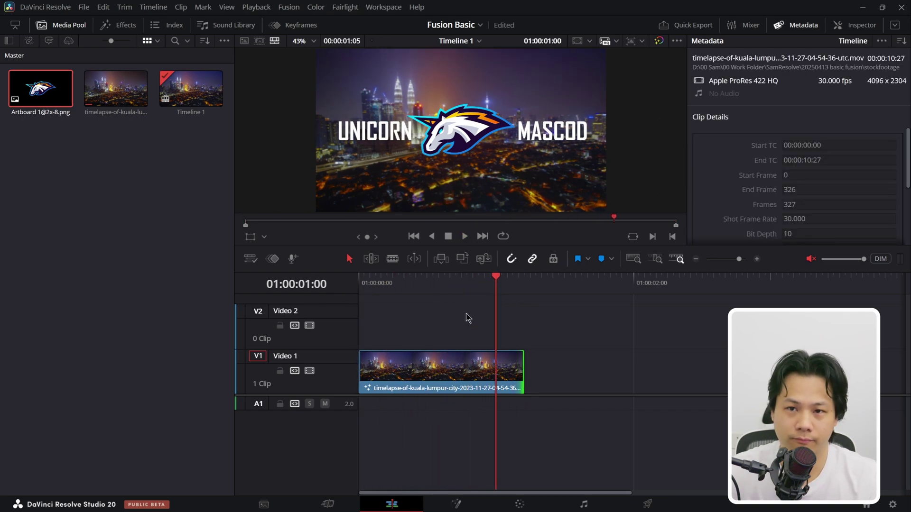
Return to the Fusion page, line up the background, Blur1 and Merge2 nodes in one row, and bring MediaOut1 closer to Merge1
{"action": "left_click", "coordinate": [456, 505]}
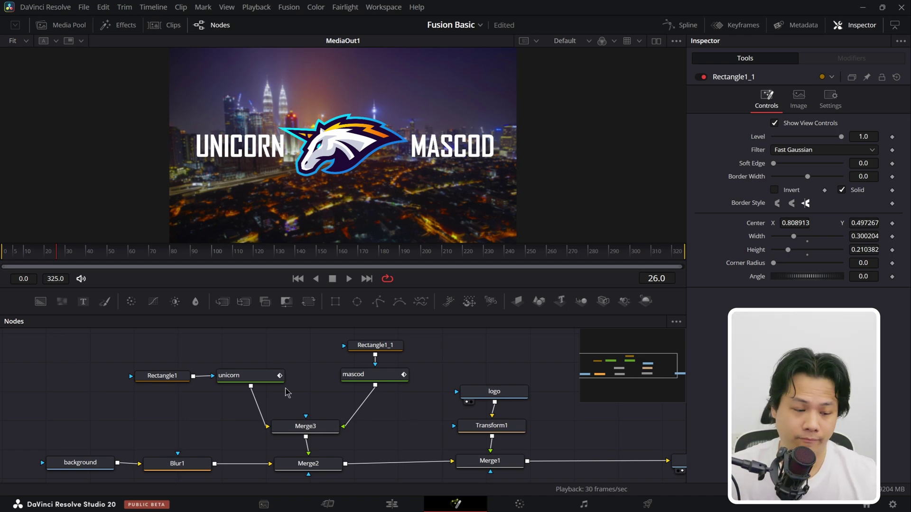
{"action": "left_click", "coordinate": [80, 463]}
{"action": "left_click_drag", "start_coordinate": [94, 469], "coordinate": [76, 470]}
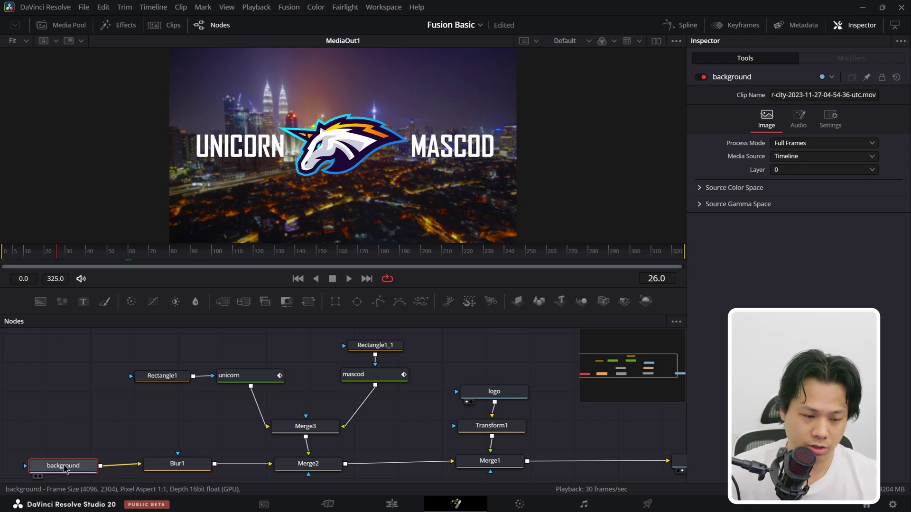
{"action": "left_click_drag", "start_coordinate": [66, 465], "coordinate": [69, 463]}
{"action": "mouse_move", "coordinate": [188, 463]}
{"action": "left_mouse_down"}
{"action": "mouse_move", "coordinate": [189, 441]}
{"action": "mouse_move", "coordinate": [188, 467]}
{"action": "left_mouse_up"}
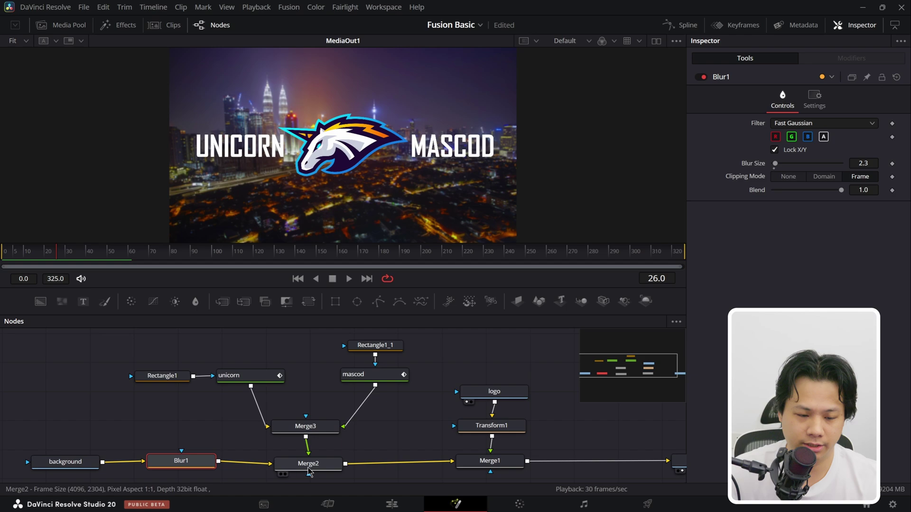
{"action": "left_click_drag", "start_coordinate": [310, 464], "coordinate": [305, 462]}
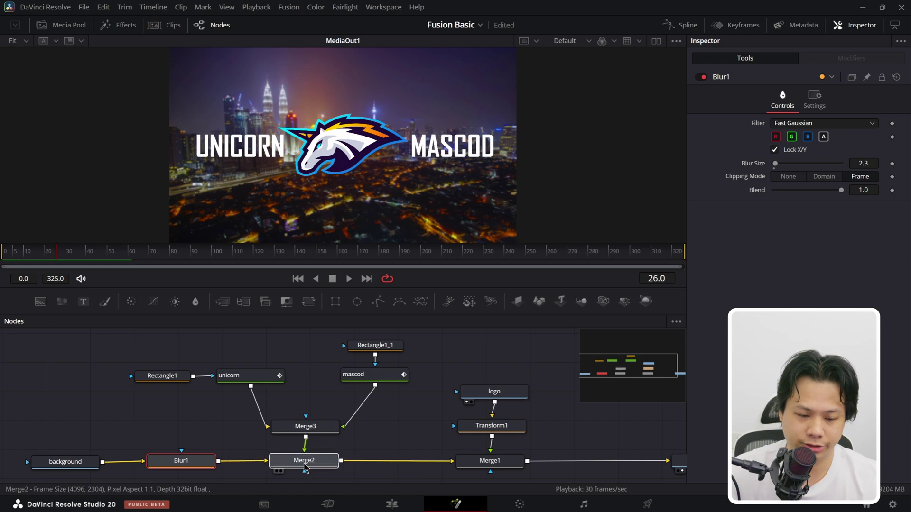
{"action": "left_click", "coordinate": [489, 462]}
{"action": "left_click_drag", "start_coordinate": [655, 444], "coordinate": [507, 421]}
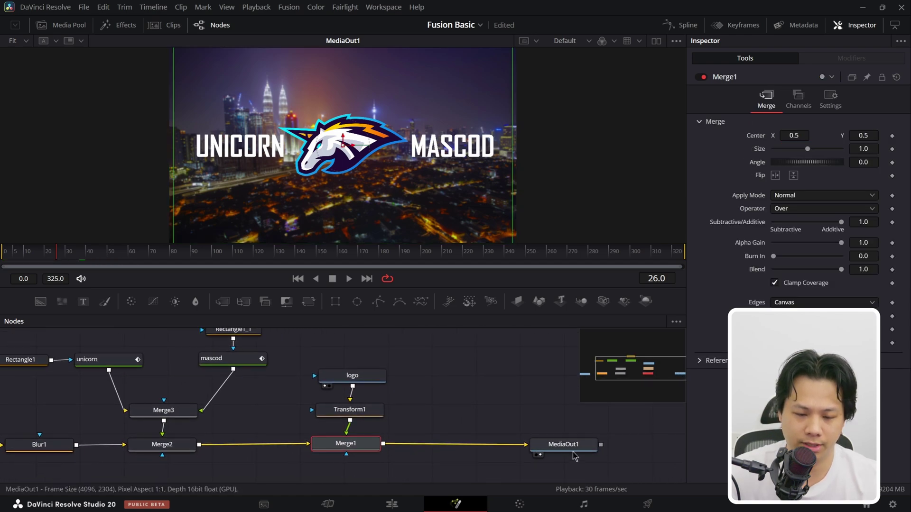
{"action": "left_click_drag", "start_coordinate": [573, 453], "coordinate": [460, 449]}
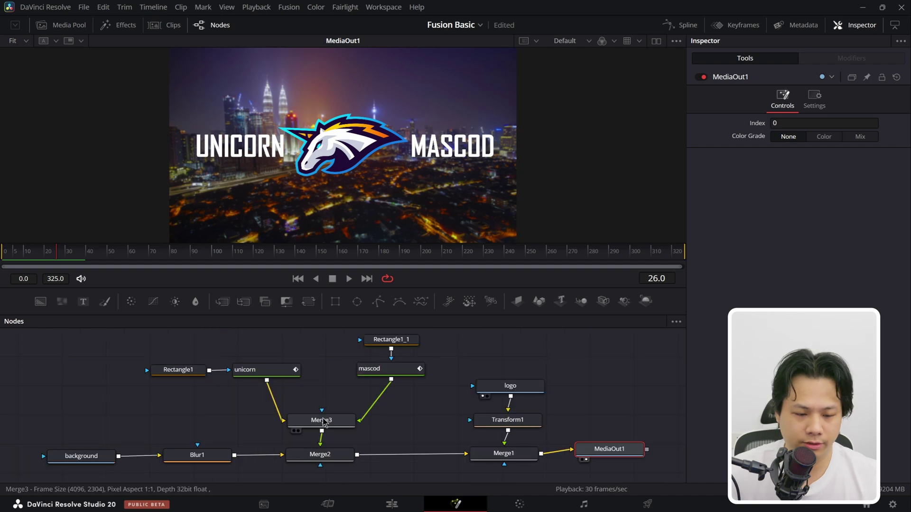
Arrange Merge3 directly above Merge2, with the unicorn and mascod nodes above it and each rectangle mask above its text
{"action": "left_click", "coordinate": [326, 424]}
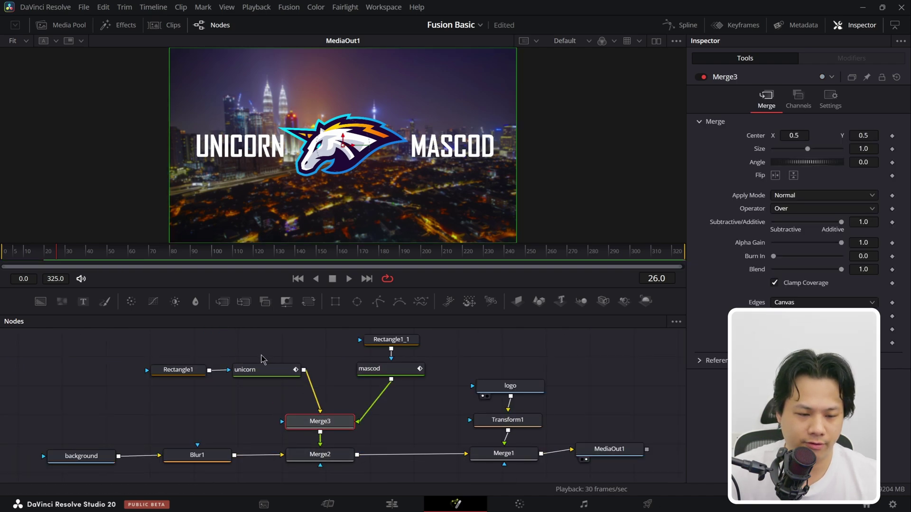
{"action": "left_click_drag", "start_coordinate": [268, 375], "coordinate": [281, 390]}
{"action": "left_click_drag", "start_coordinate": [390, 373], "coordinate": [359, 386]}
{"action": "left_click_drag", "start_coordinate": [185, 373], "coordinate": [280, 359]}
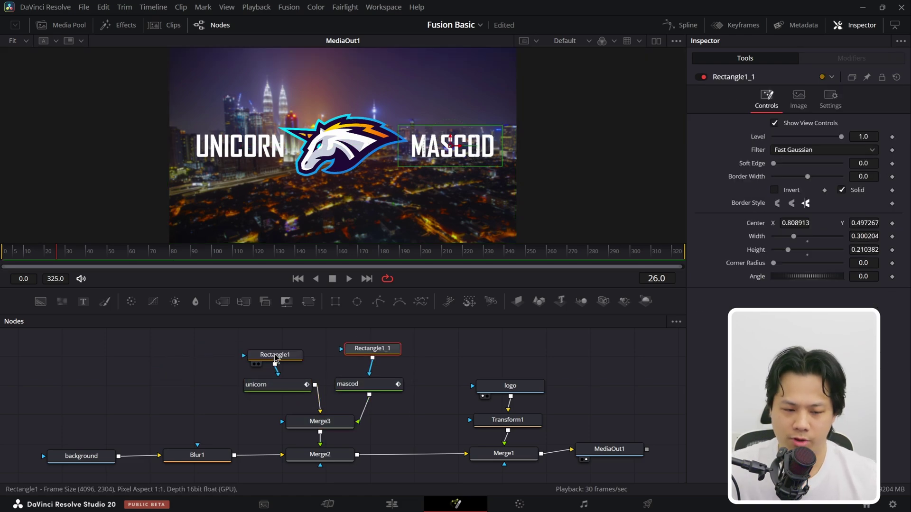
{"action": "left_click", "coordinate": [258, 385]}
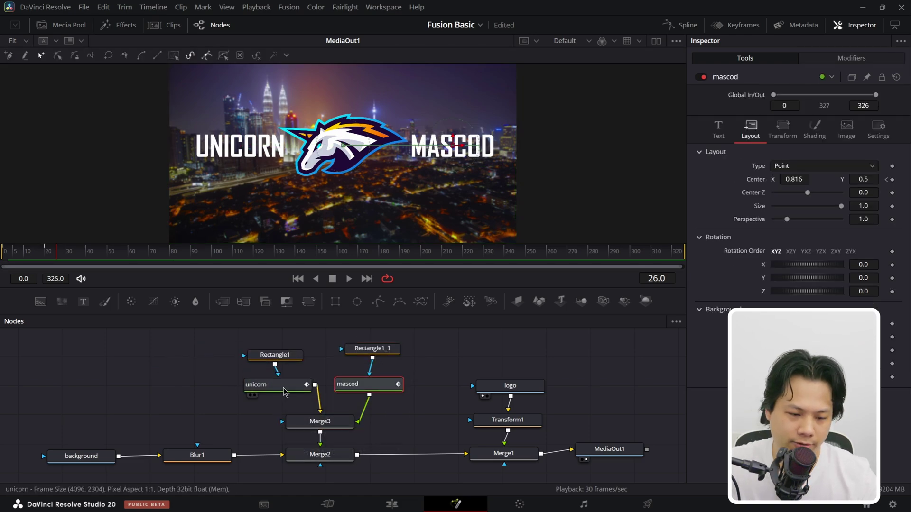
{"action": "left_click", "coordinate": [374, 390]}
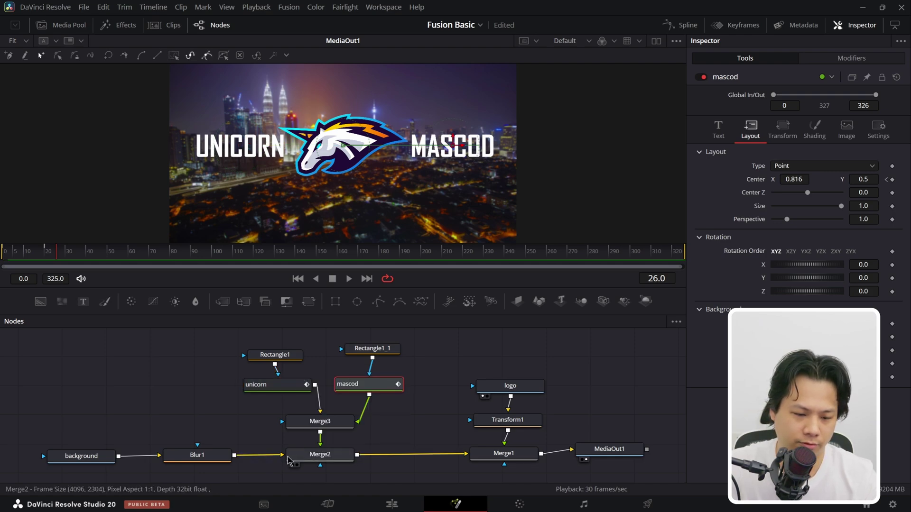
Select the logo, Transform1 and Merge1 nodes together, shift them slightly toward Merge2, and clear the selection
{"action": "left_click_drag", "start_coordinate": [496, 370], "coordinate": [515, 456]}
{"action": "left_click", "coordinate": [543, 351]}
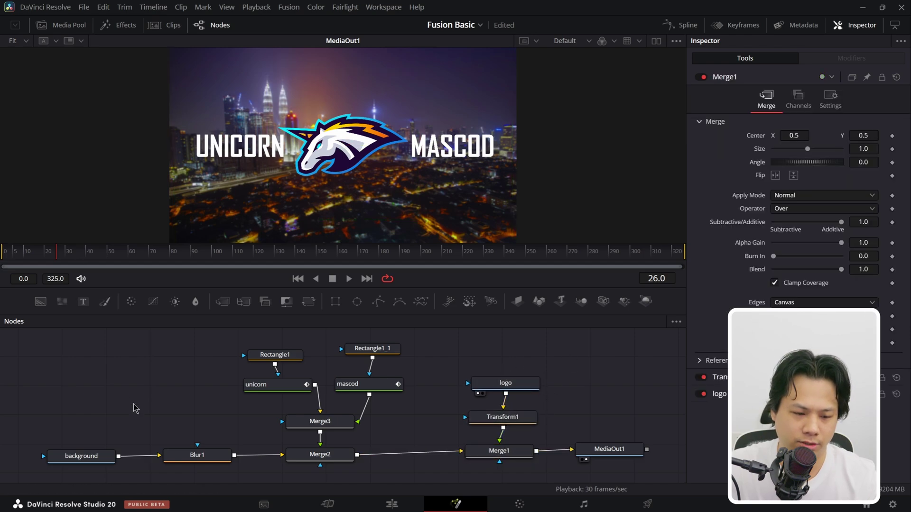